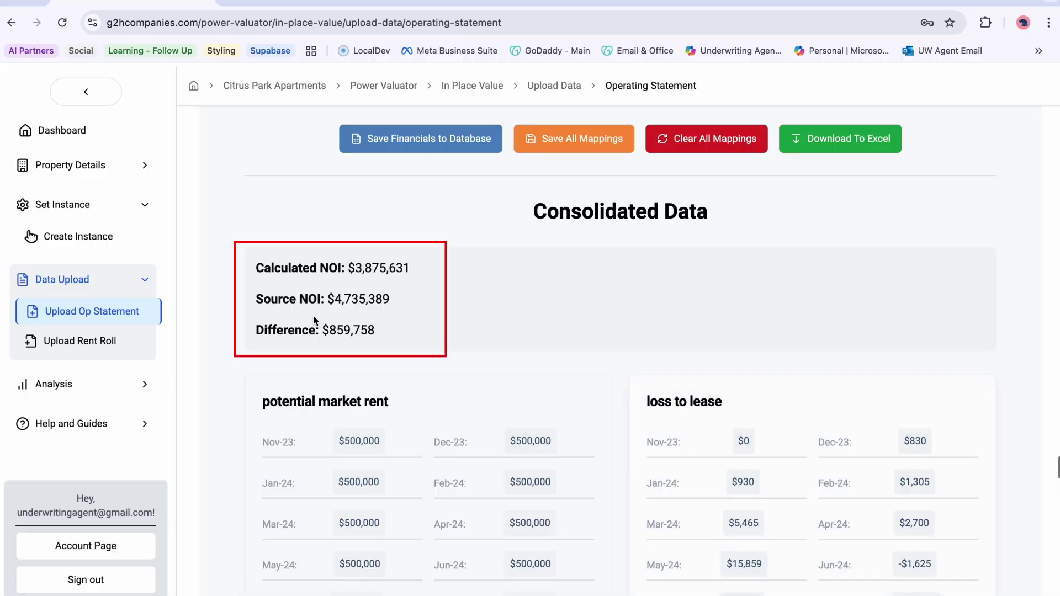
- Compare the calculated and source NOI, and examine the category mappings of the apartment turn cost rows and their total
drag(379, 343, 307, 343)
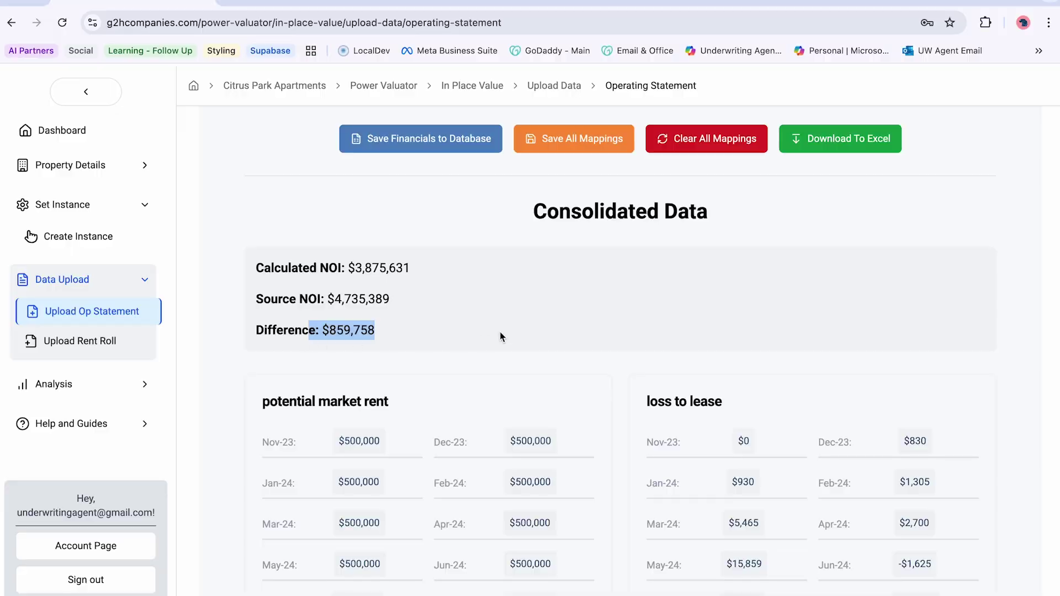
scroll(558, 315, down, 20)
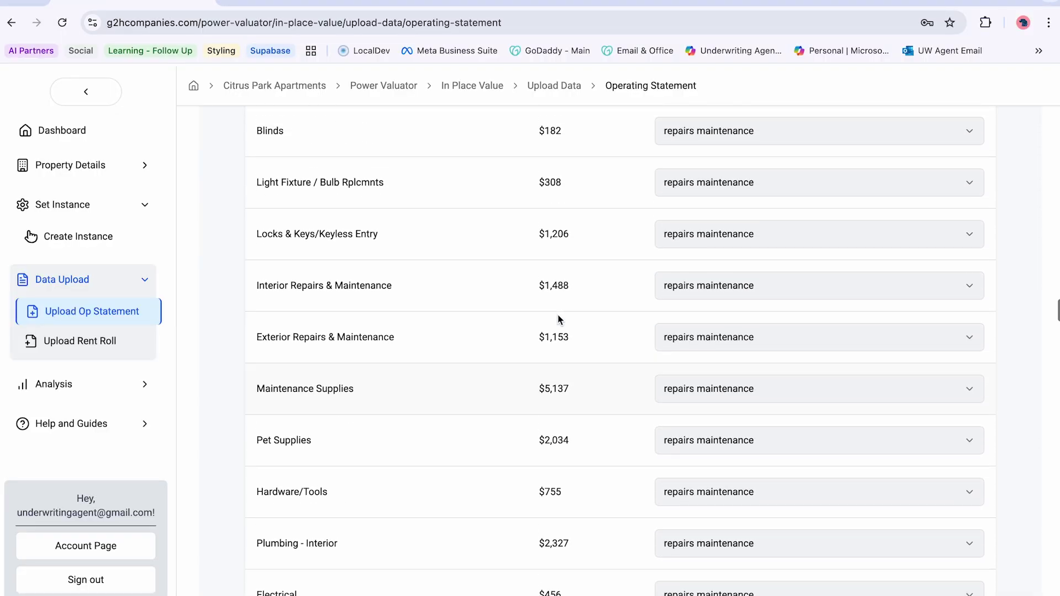
scroll(558, 315, up, 10)
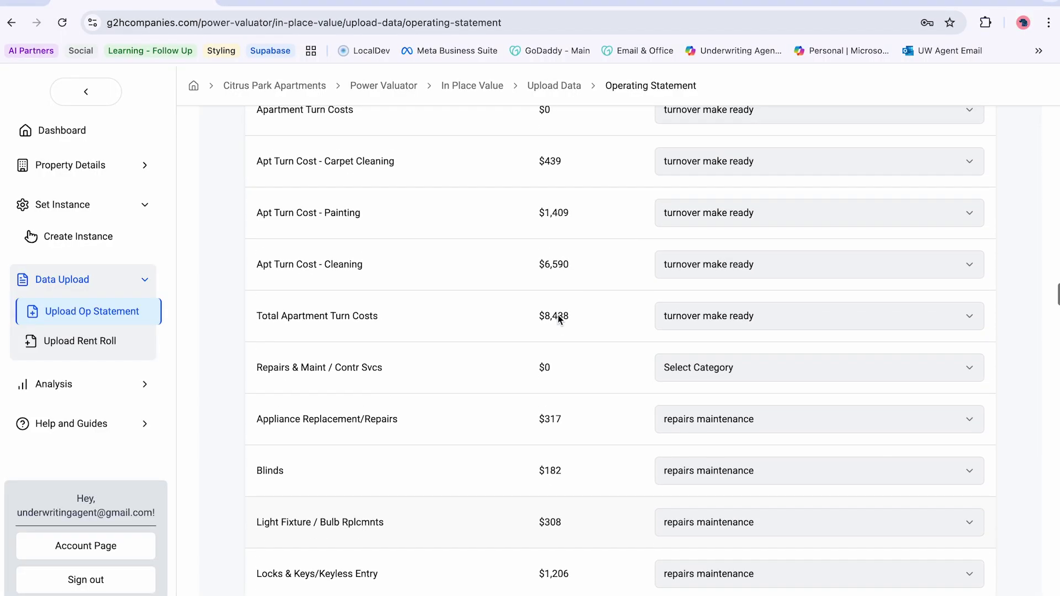
scroll(420, 260, down, 1)
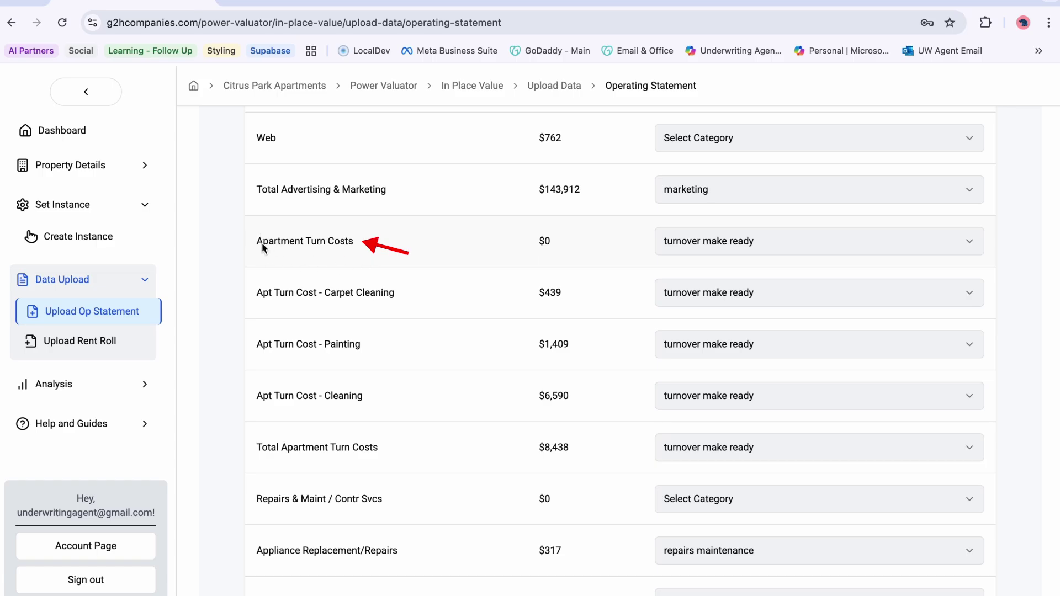
drag(263, 247, 354, 243)
scroll(412, 242, down, 1)
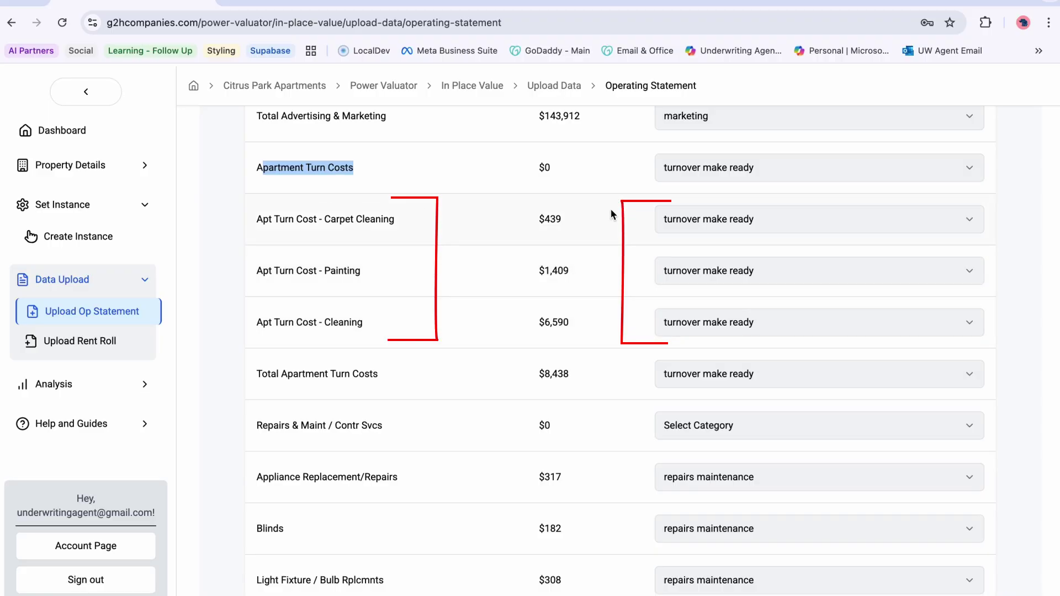
scroll(755, 323, down, 2)
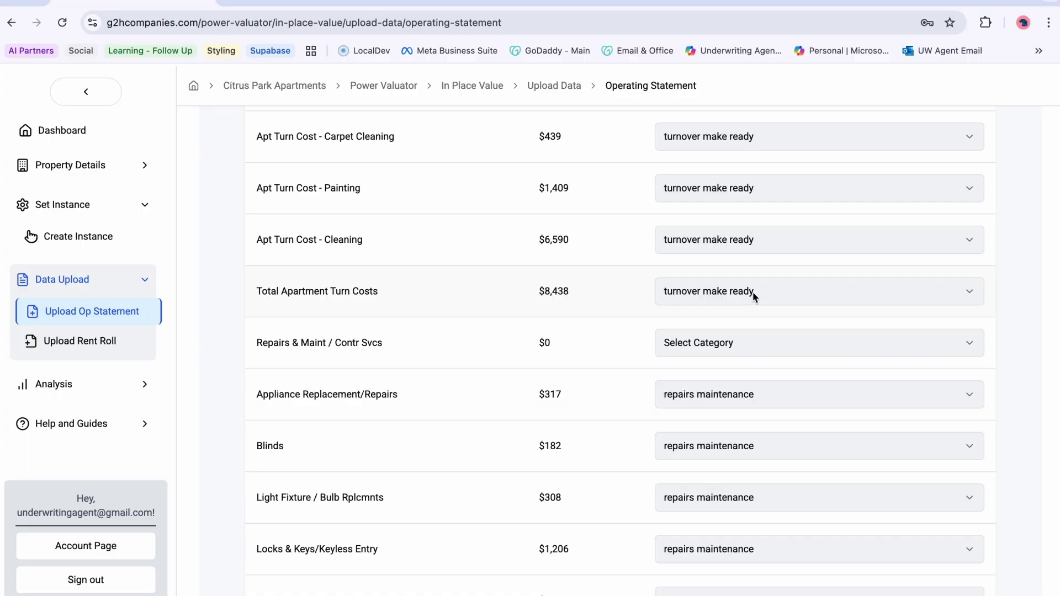
scroll(753, 298, up, 1)
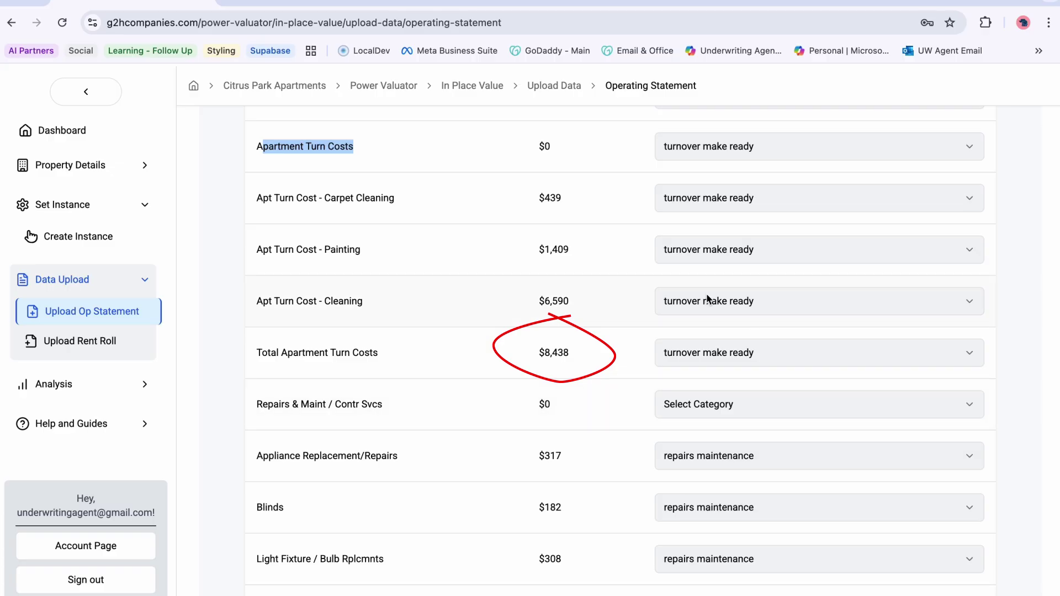
- Review the NOI difference in the consolidated data again, along with the save and export options above it
scroll(707, 298, down, 20)
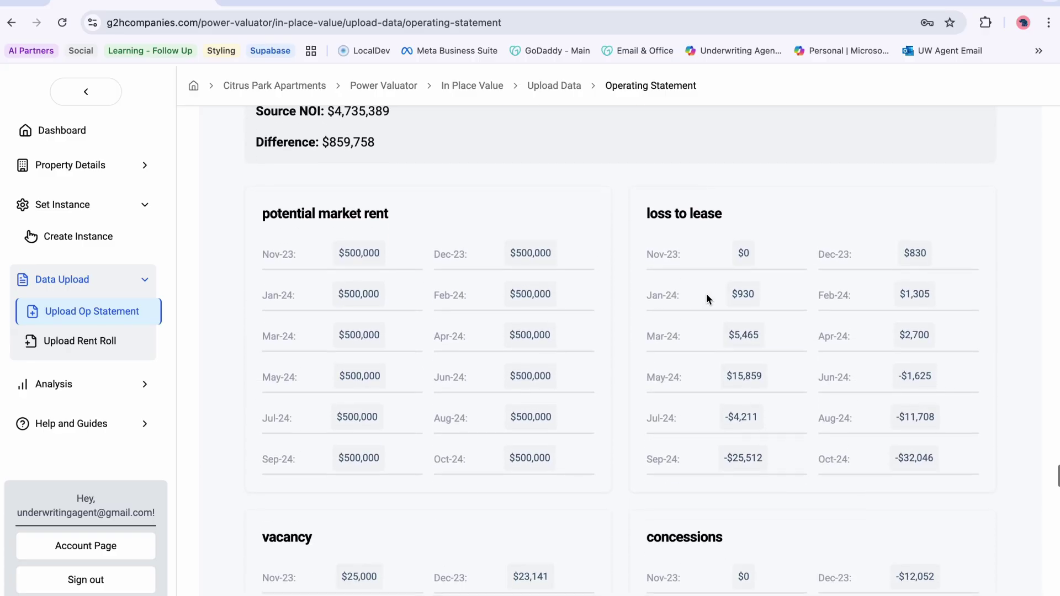
scroll(599, 272, up, 3)
drag(375, 307, 285, 304)
click(445, 281)
scroll(445, 281, up, 3)
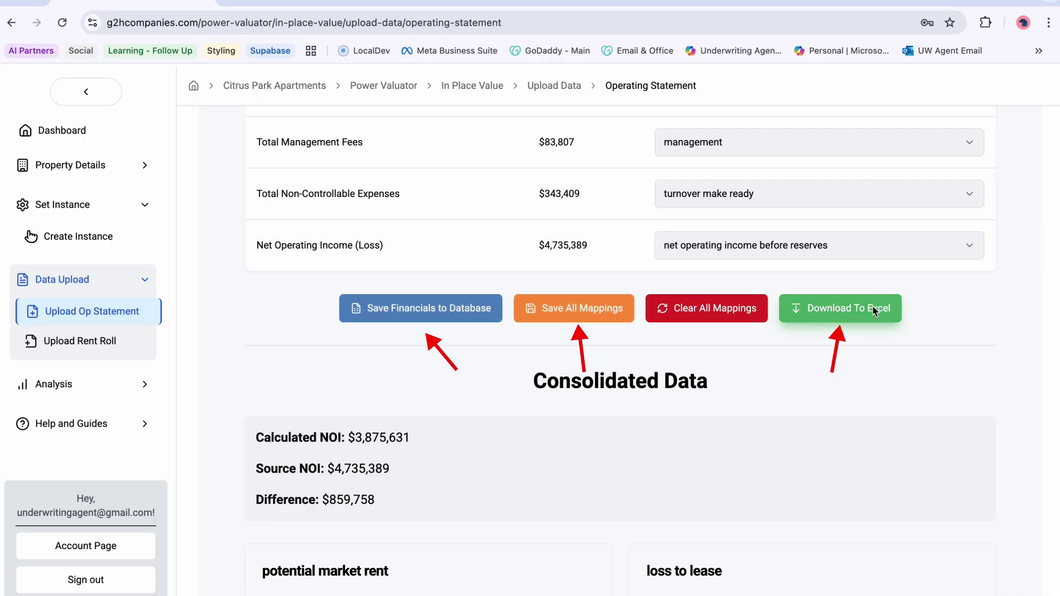
- View the rent roll upload page, move on to the Review Data analysis page, and collapse the navigation sidebar
click(101, 337)
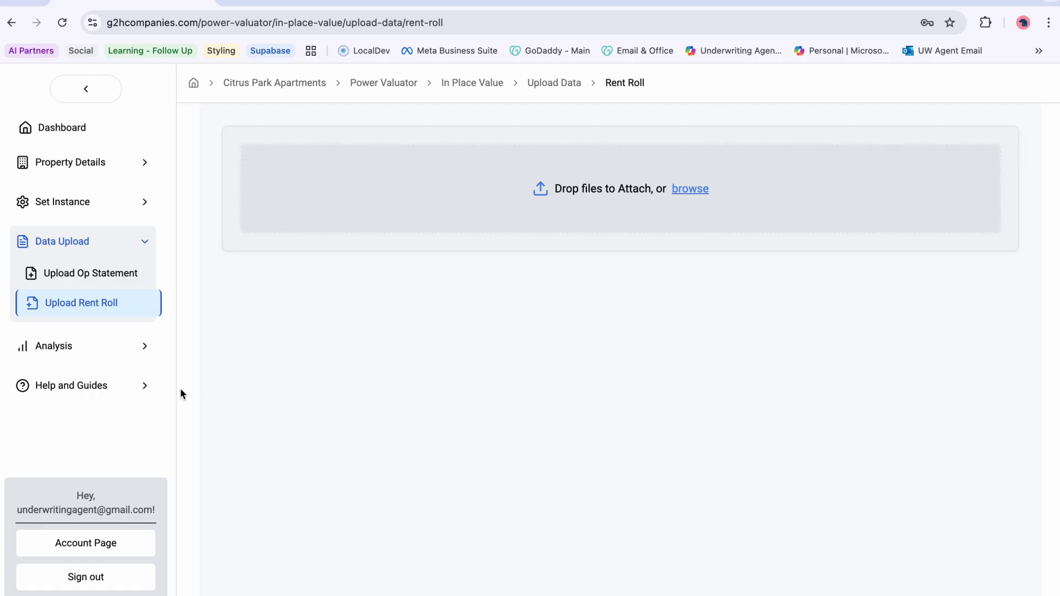
click(89, 346)
click(110, 380)
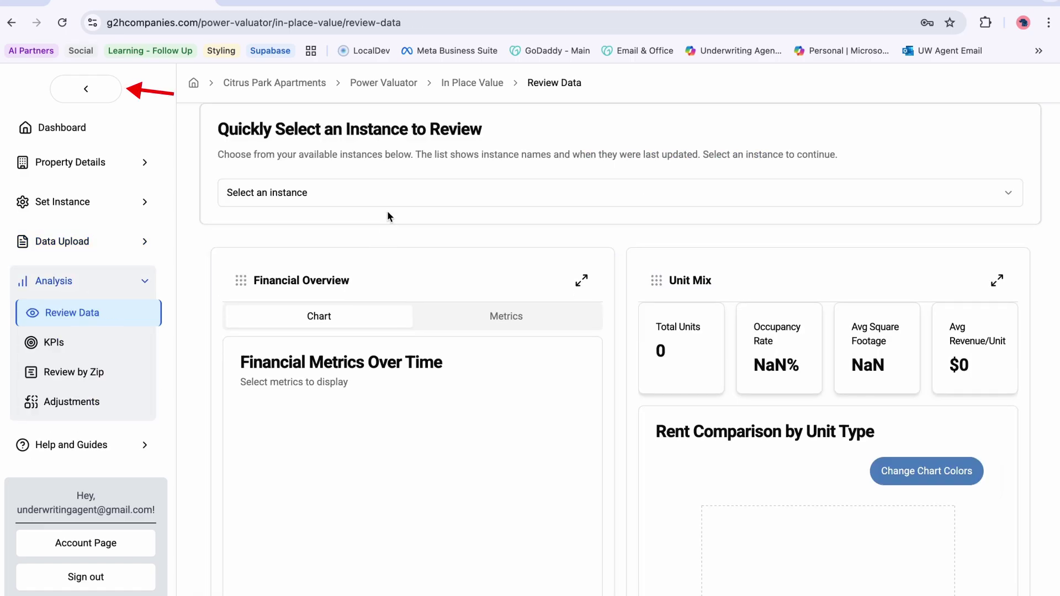
click(99, 90)
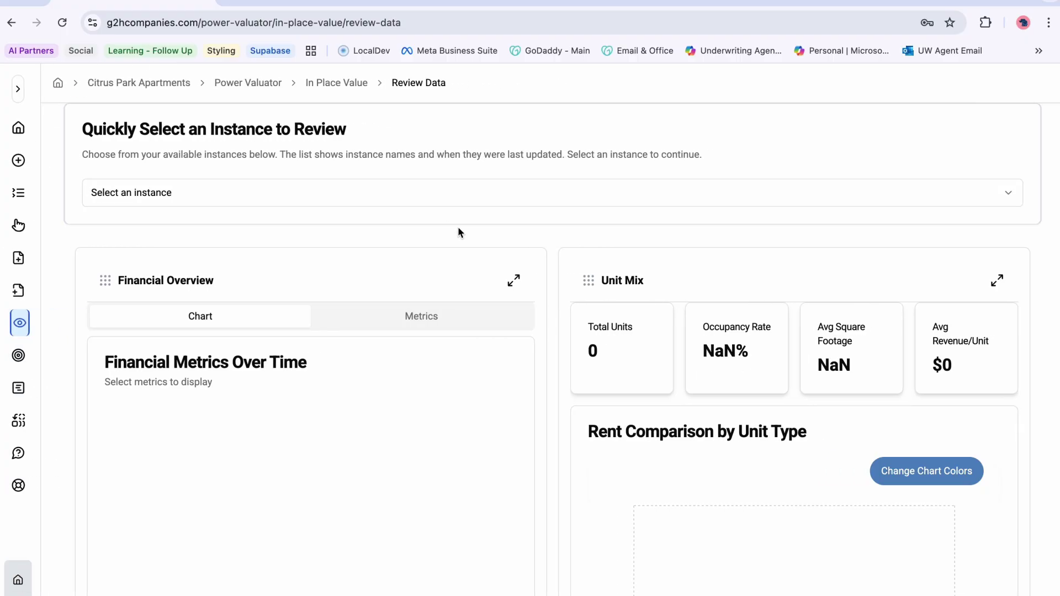
- Load the YouTube Testing Video Two instance for review
scroll(458, 227, up, 1)
click(373, 216)
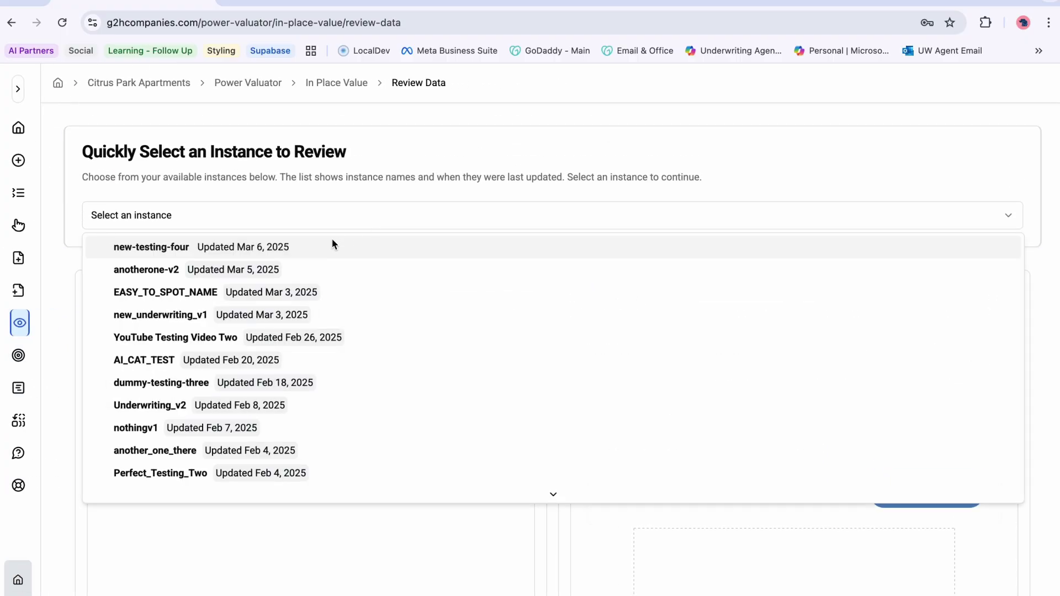
click(333, 243)
click(359, 219)
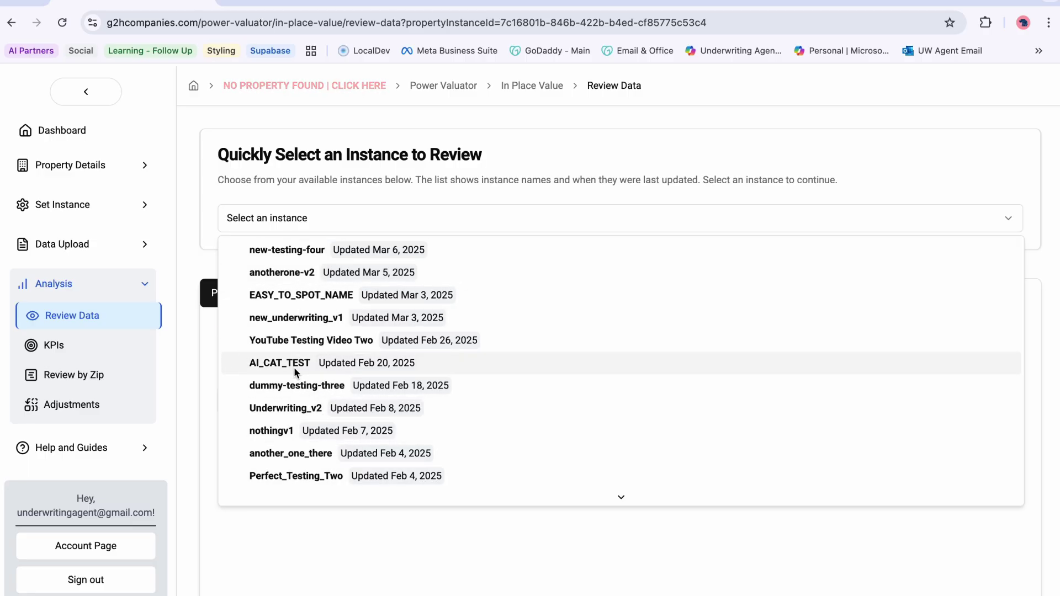
click(303, 342)
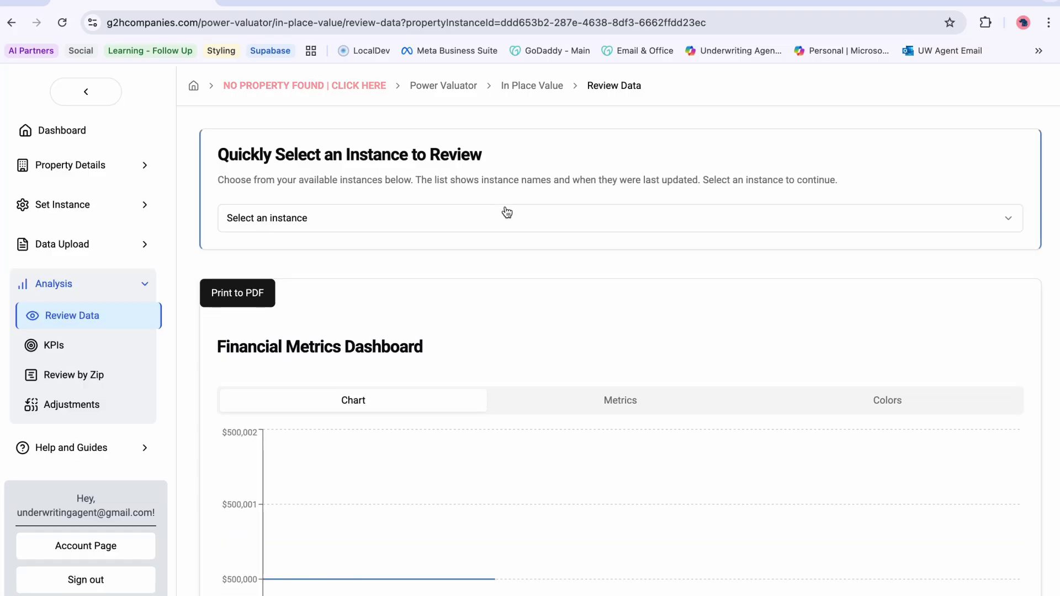
click(103, 92)
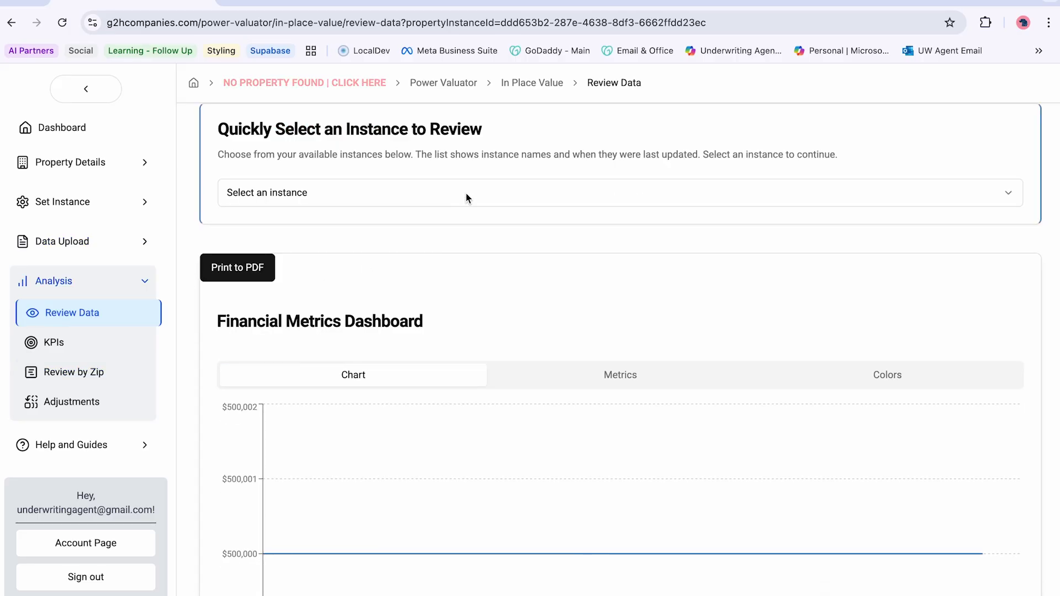
click(466, 194)
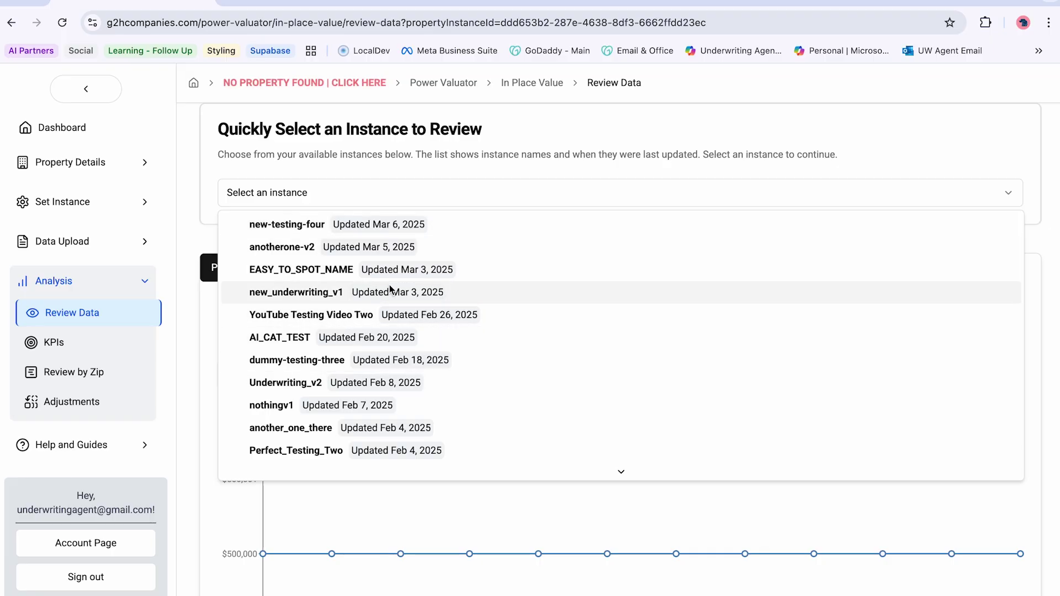
click(390, 315)
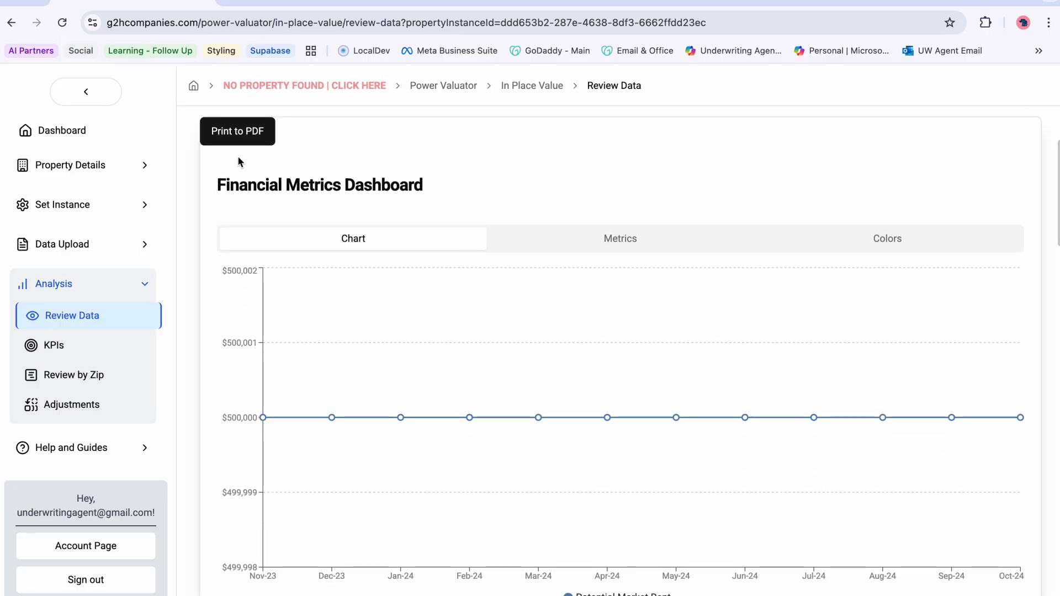
- Add Loss To Lease, Vacancy and Concessions to the Financial Metrics Dashboard and display the chart with the navigation sidebar collapsed
click(110, 100)
click(515, 237)
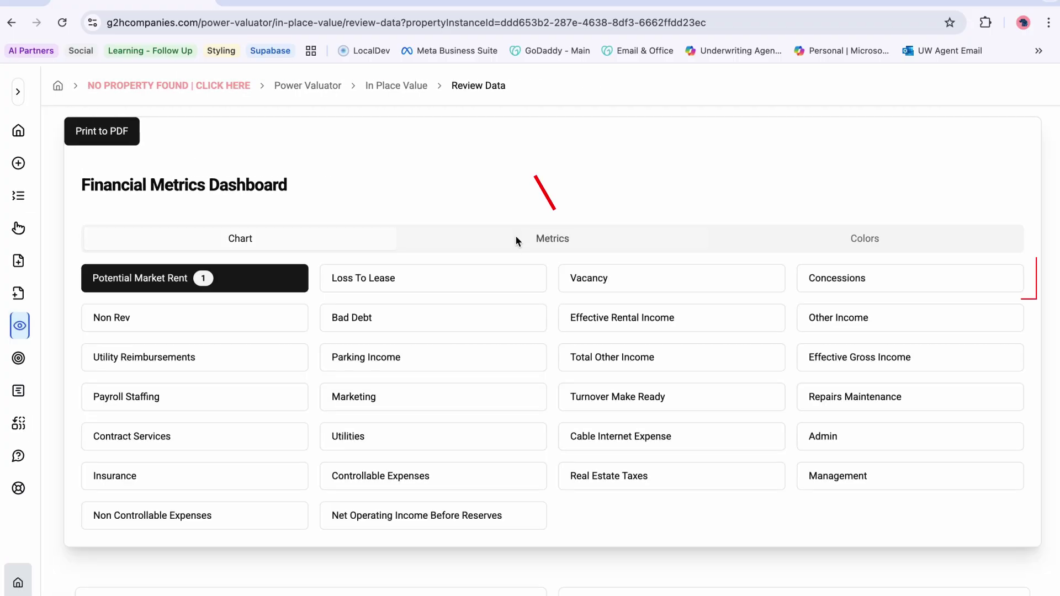
click(462, 284)
click(622, 281)
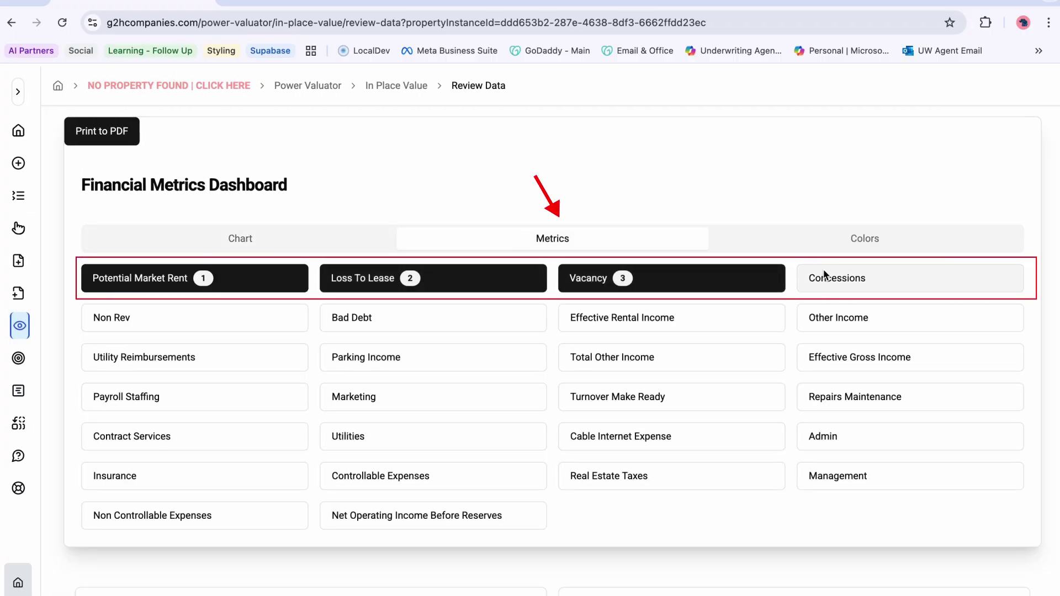
click(824, 276)
click(197, 239)
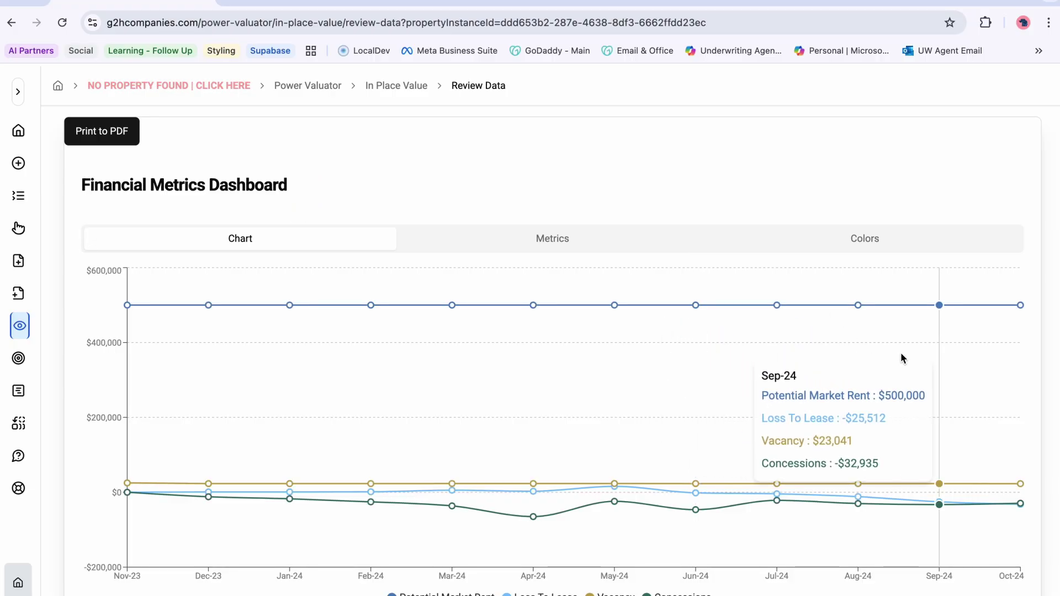
- View the theme, background and line color settings of the Financial Metrics Dashboard
click(811, 238)
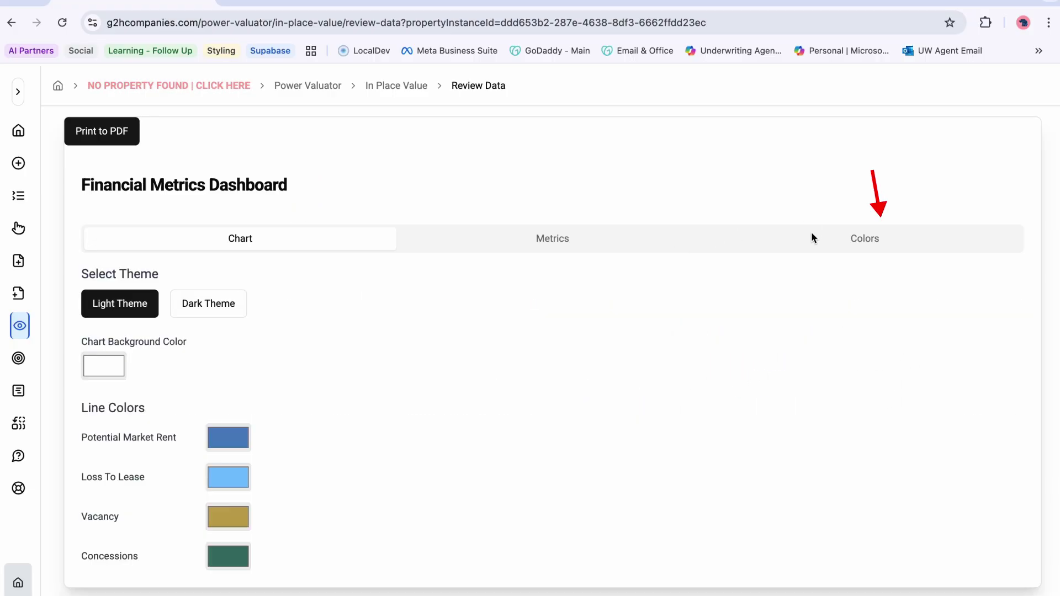
scroll(651, 279, down, 2)
click(275, 136)
- Add the vacancy and loss to lease metrics to the Financial Metrics widget and display its chart
scroll(552, 224, down, 8)
click(389, 207)
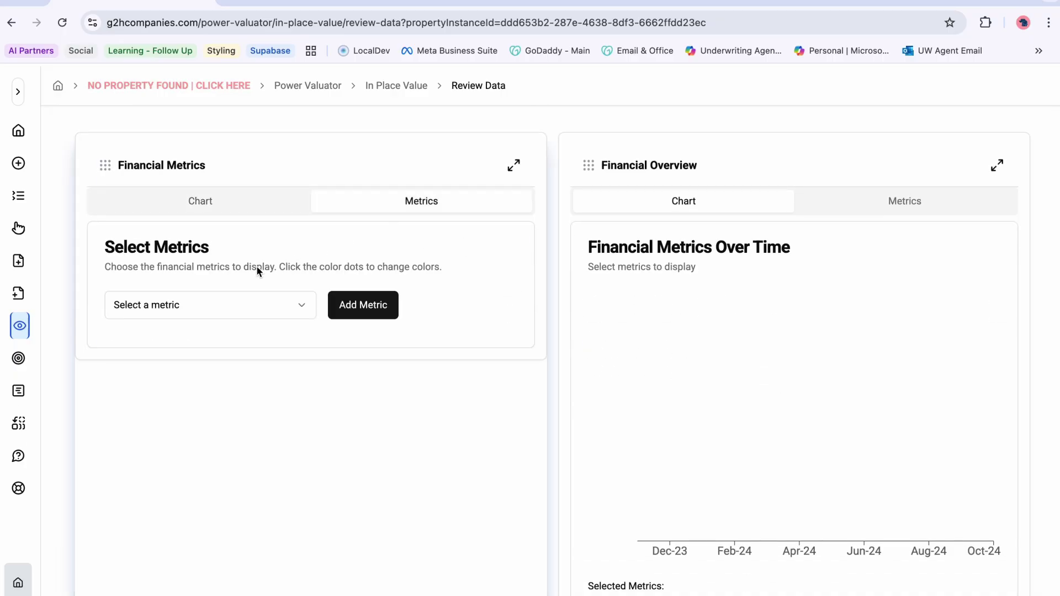
click(224, 303)
click(193, 379)
click(365, 308)
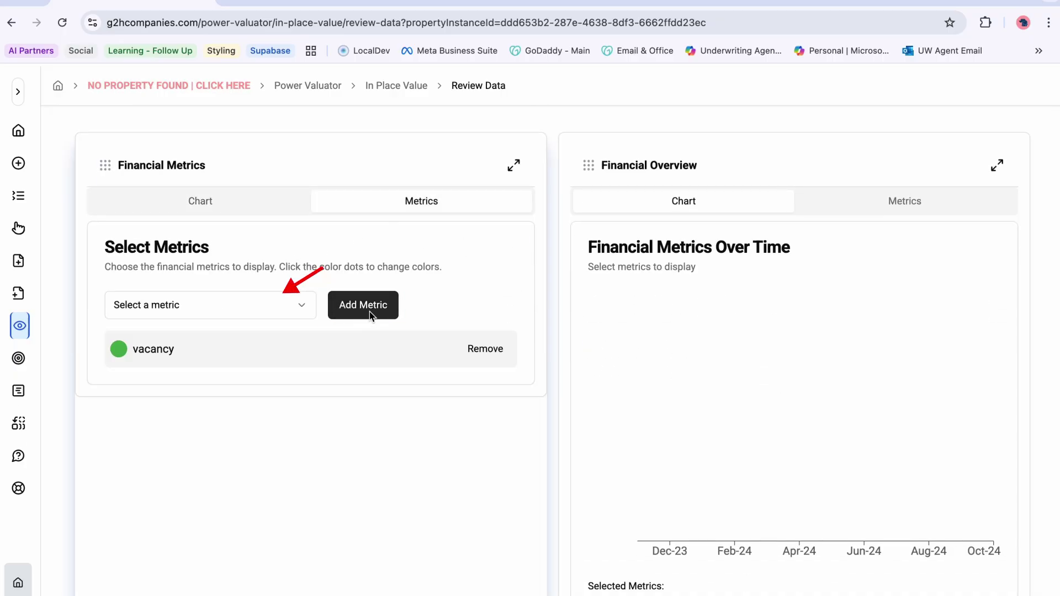
click(195, 305)
click(188, 359)
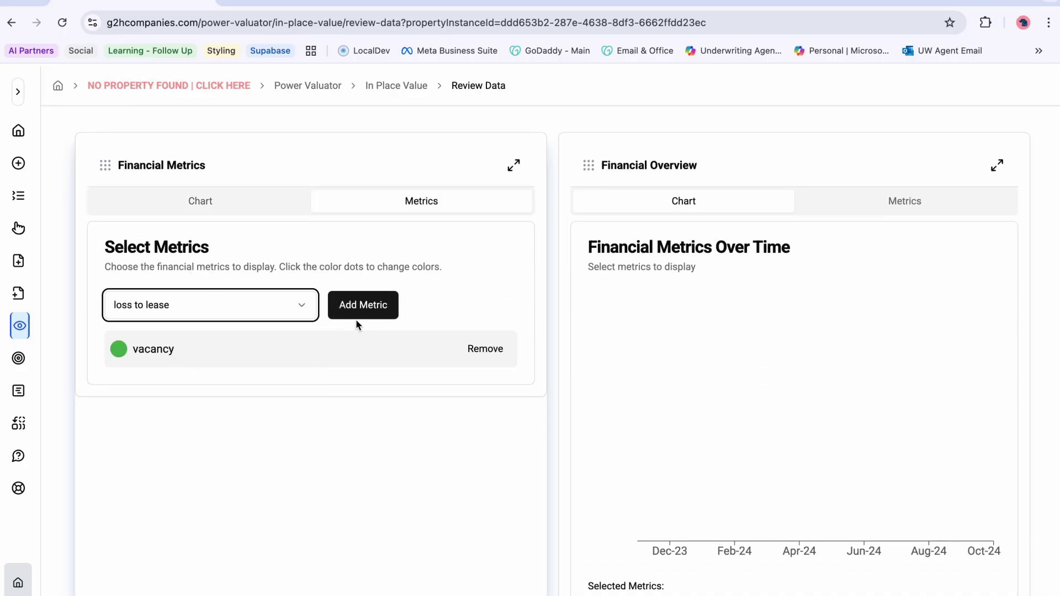
click(366, 309)
click(115, 351)
click(228, 228)
click(230, 204)
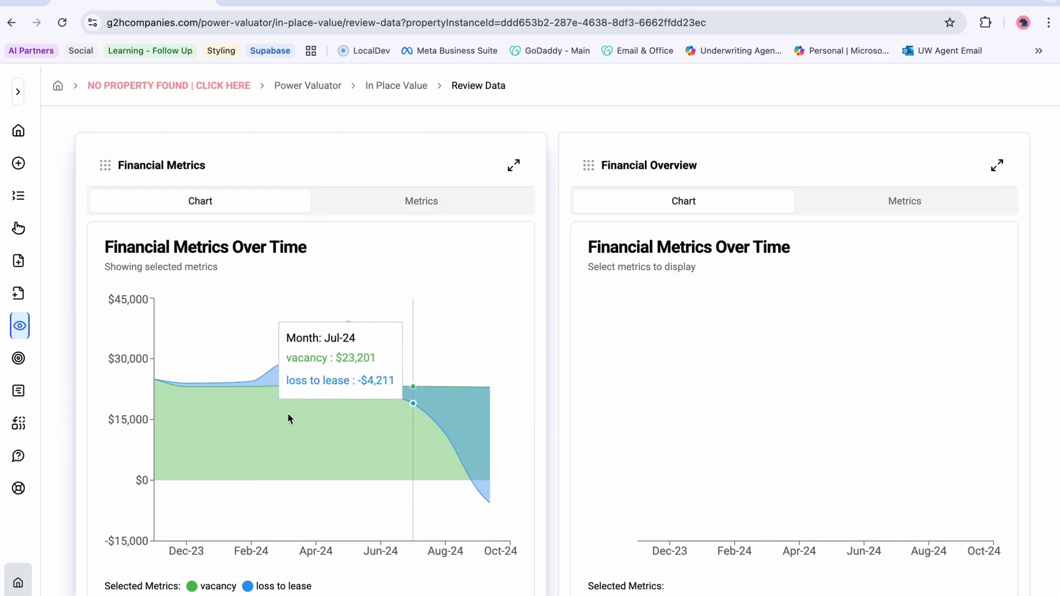
- Enlarge the Unit Mix widget to view its rent comparison by unit type, and restore it to normal size
scroll(423, 393, down, 2)
scroll(423, 393, down, 5)
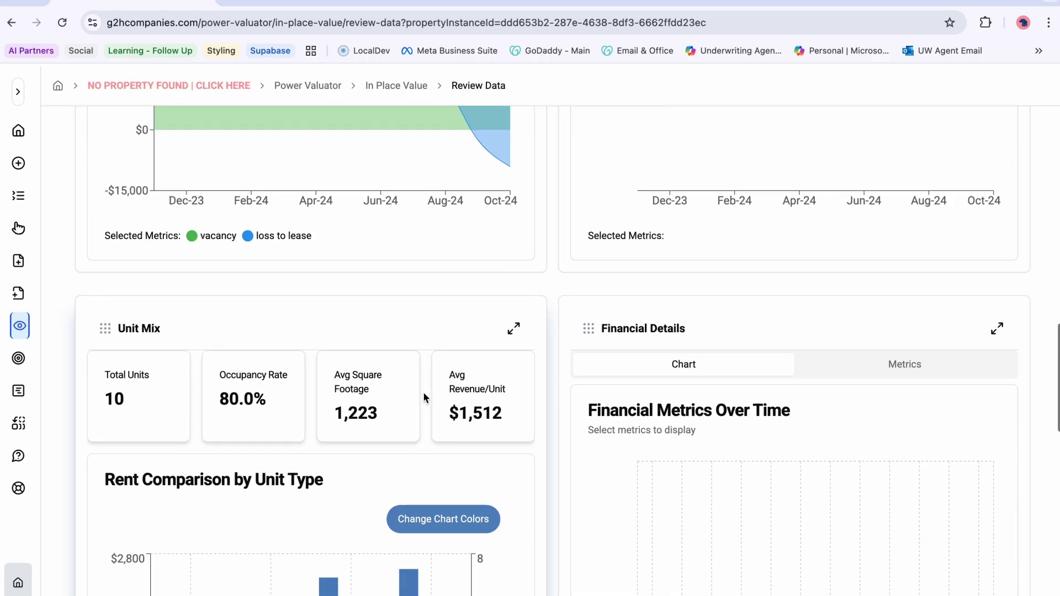
click(514, 330)
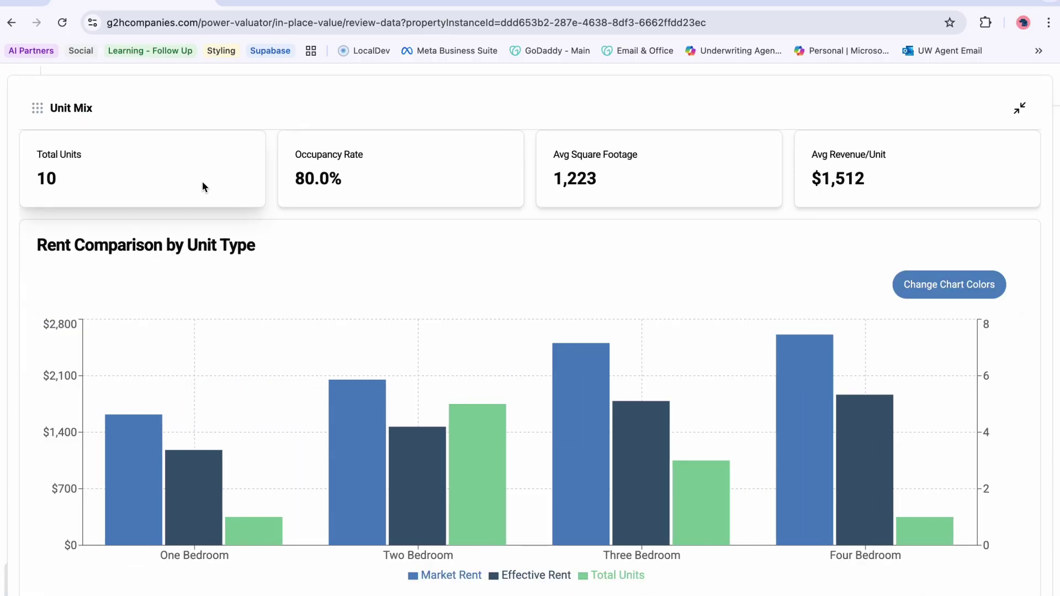
click(1020, 108)
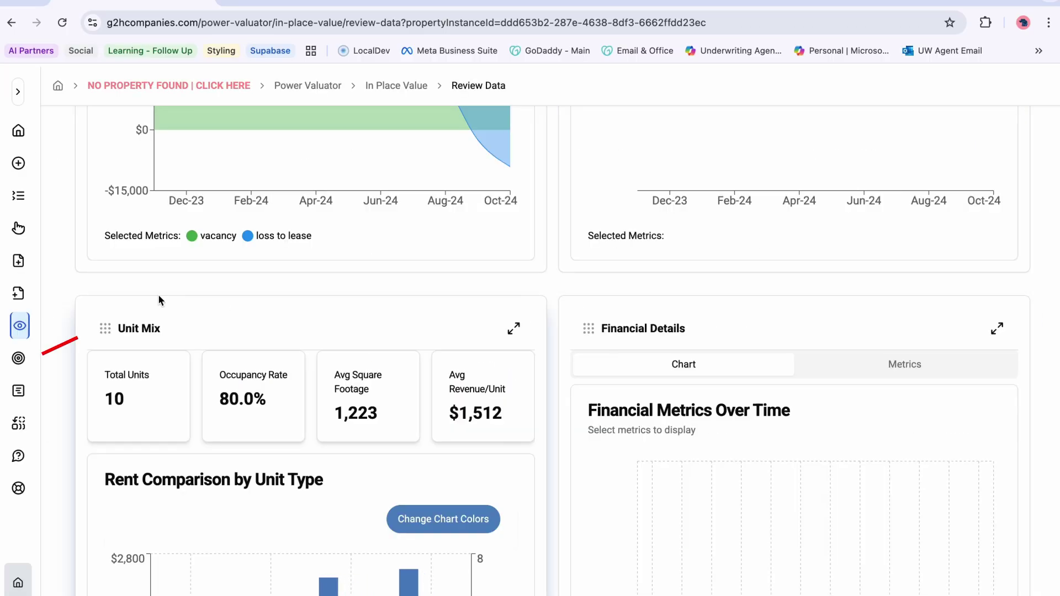
- Open the KPIs page and examine the cap rate, target purchase price, resulting purchase price and purchase cap rate
click(19, 358)
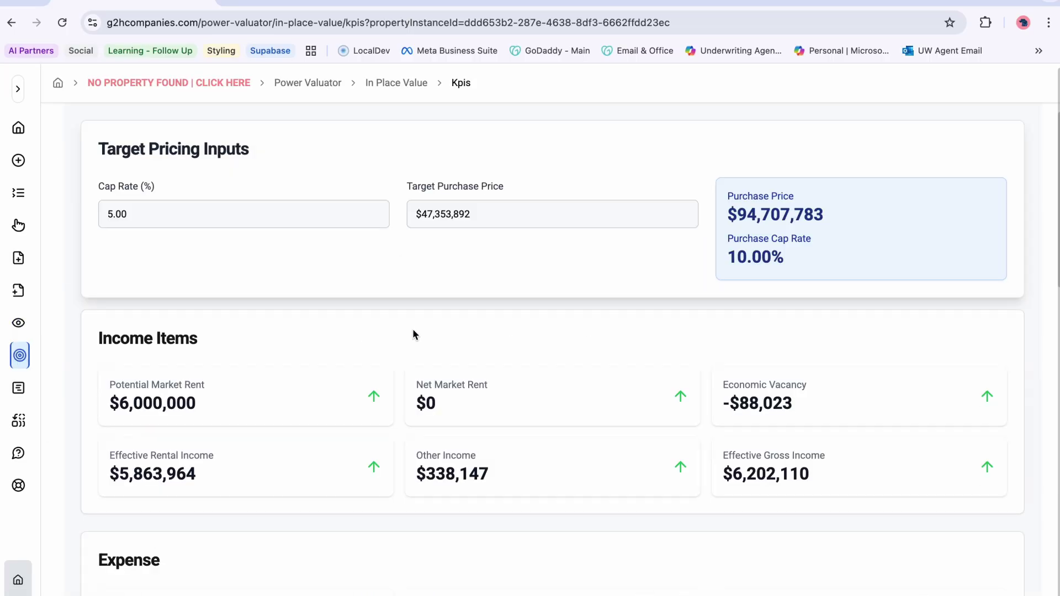
scroll(412, 329, down, 3)
scroll(413, 329, up, 4)
click(173, 245)
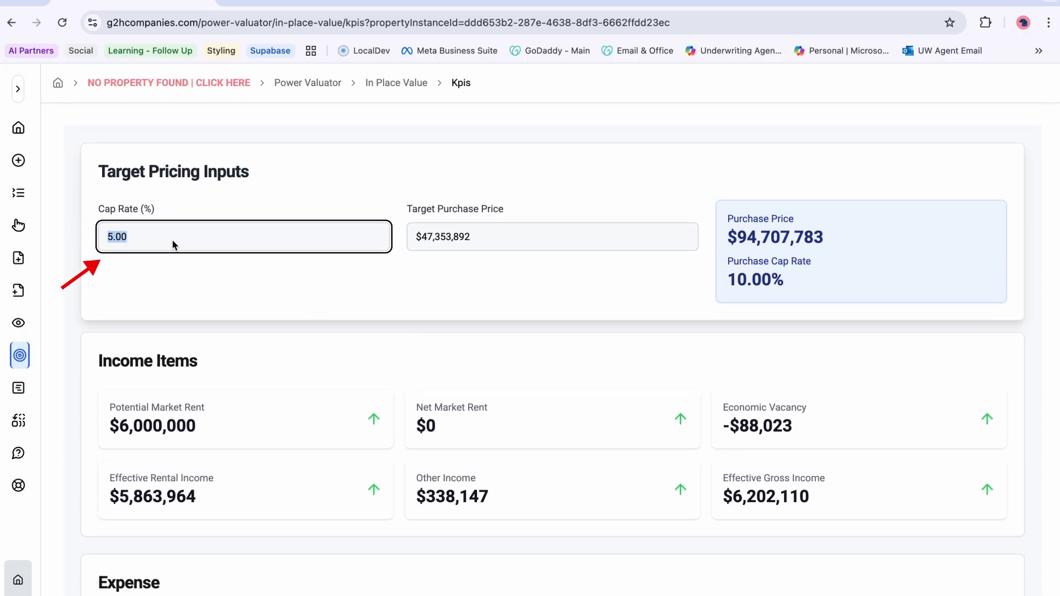
drag(106, 210, 139, 211)
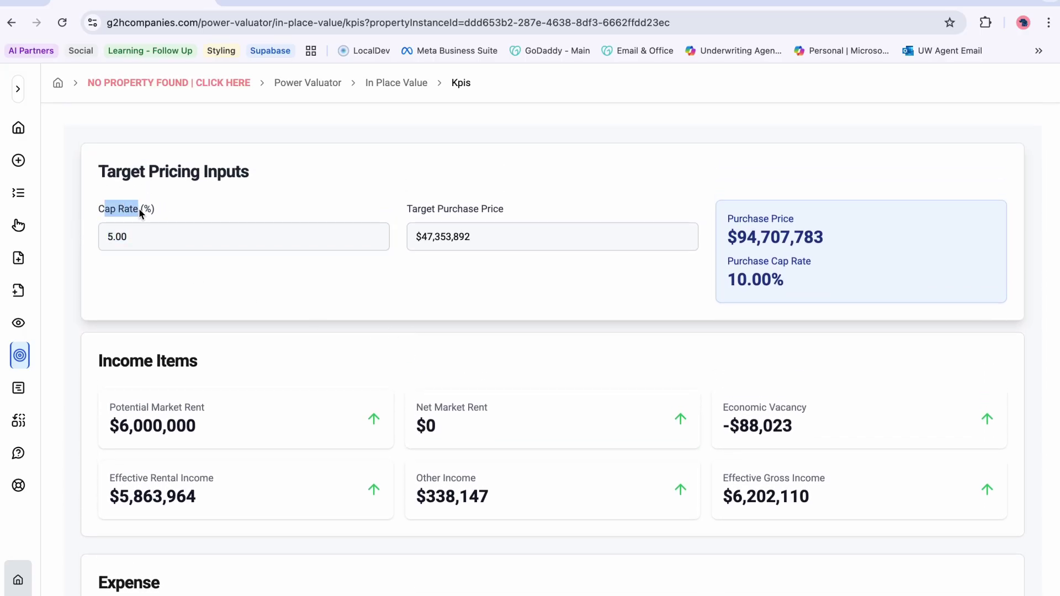
drag(835, 244, 709, 242)
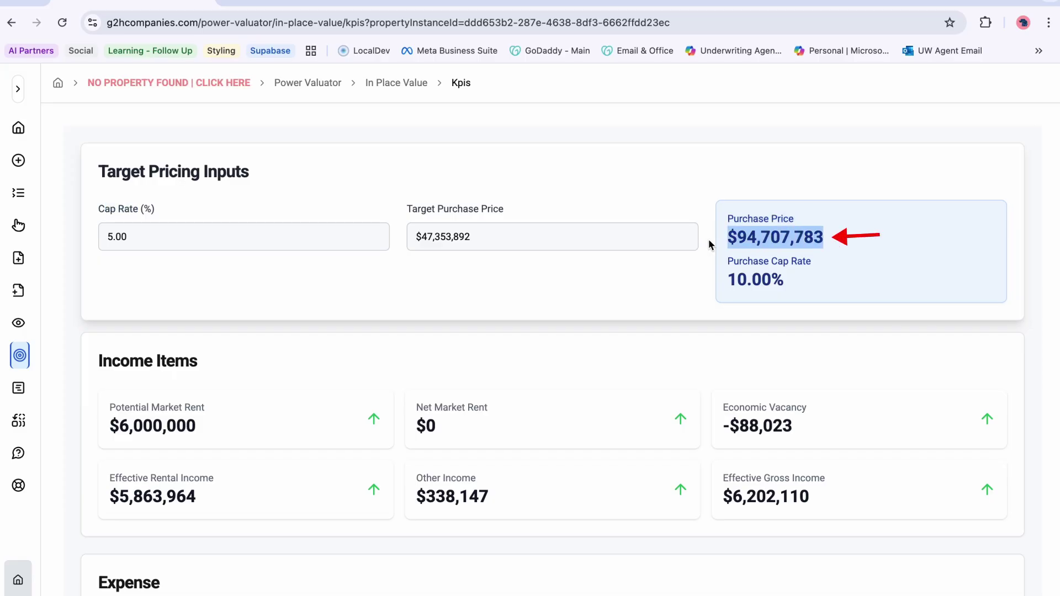
click(473, 234)
drag(835, 291, 725, 281)
- Set the cap rate in the target pricing inputs to 10%
double_click(117, 237)
text(10)
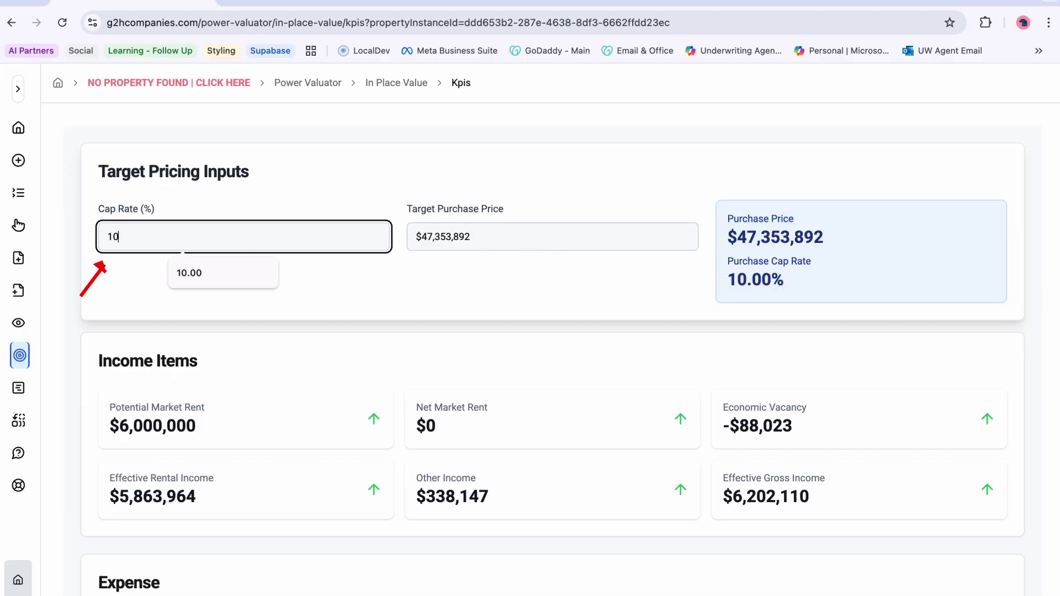
click(462, 273)
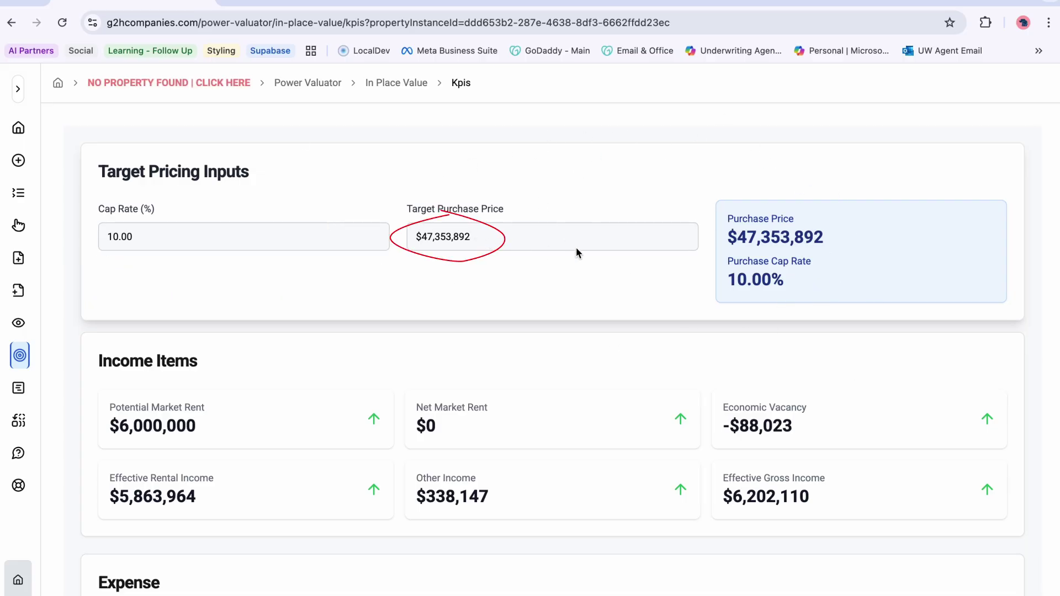
- Examine the KPI page's income items, expenses, net income and annualized T1 to T9 figures, including the potential market rent abbreviation
scroll(576, 249, down, 2)
scroll(576, 250, down, 3)
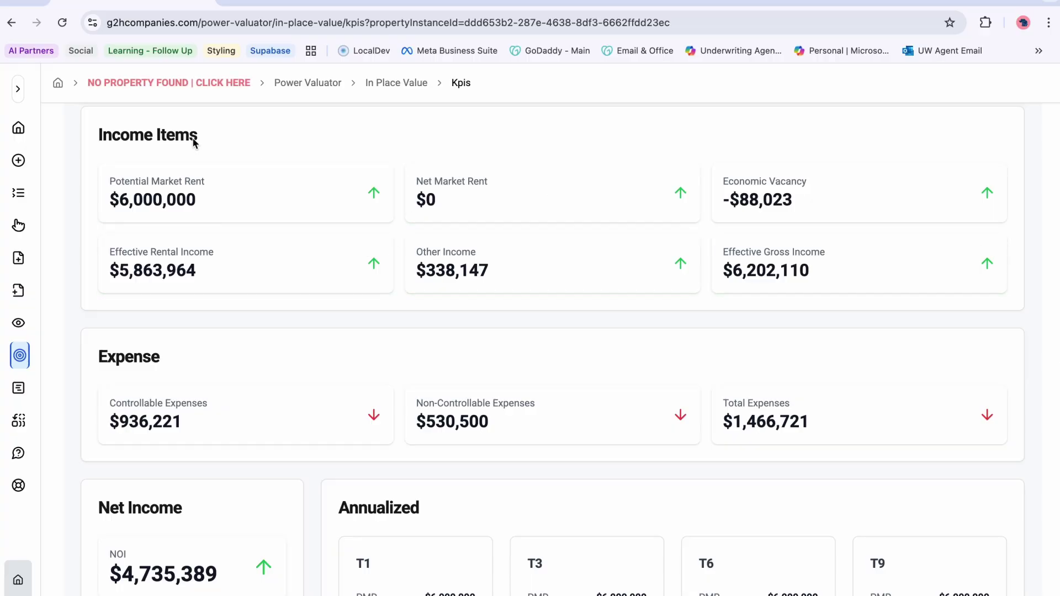
scroll(193, 143, down, 4)
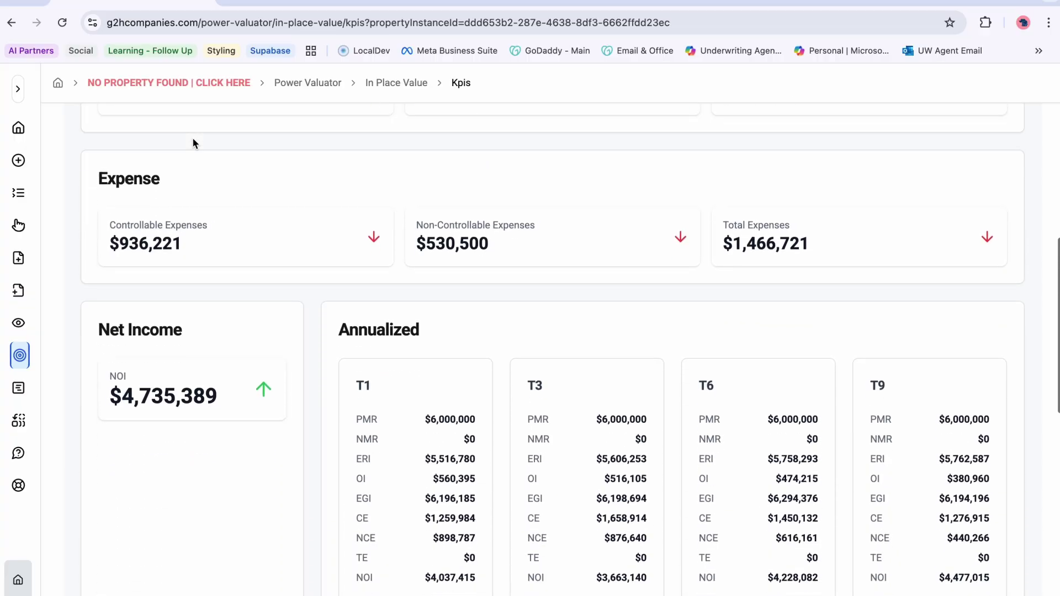
scroll(194, 143, down, 3)
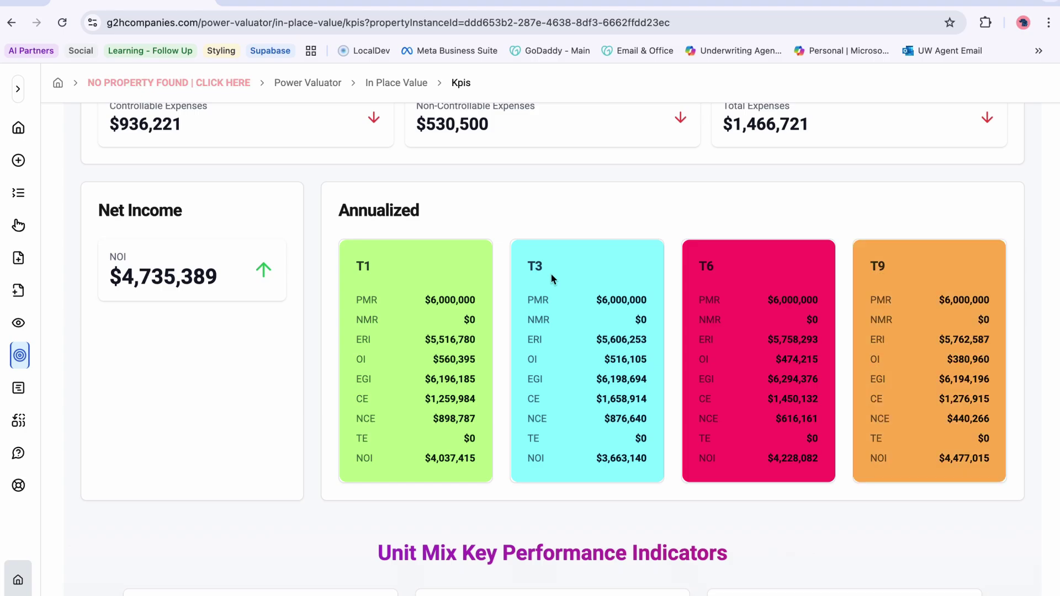
scroll(551, 279, down, 4)
scroll(551, 278, up, 5)
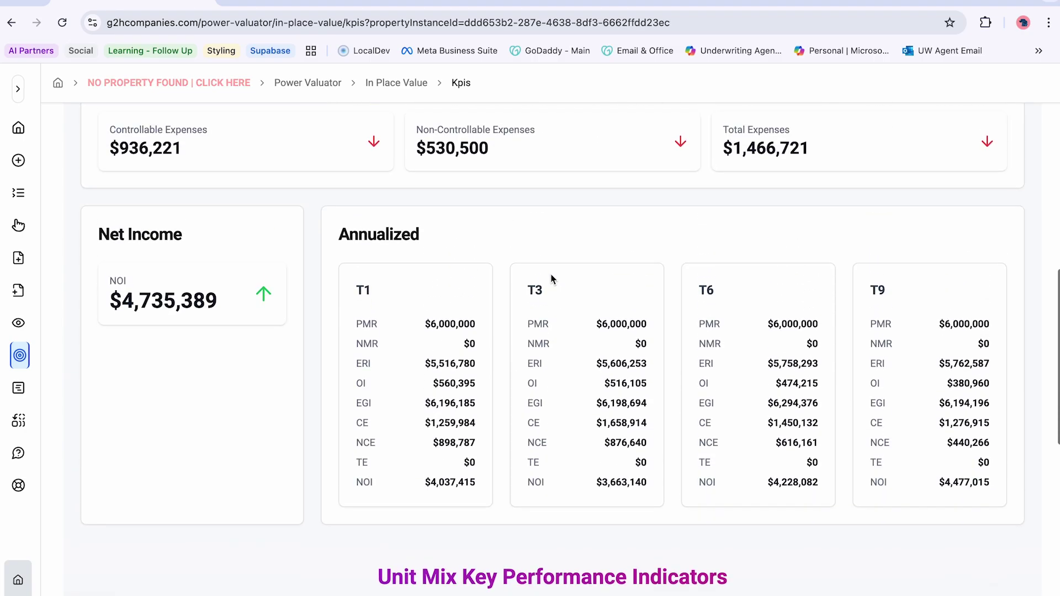
scroll(551, 278, up, 3)
scroll(551, 279, up, 1)
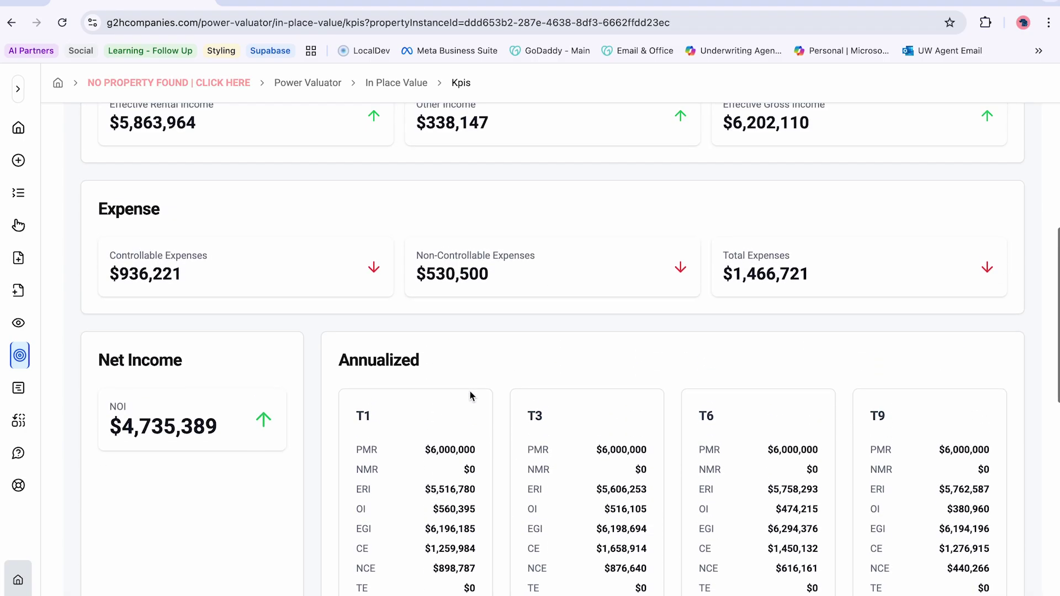
scroll(371, 447, up, 4)
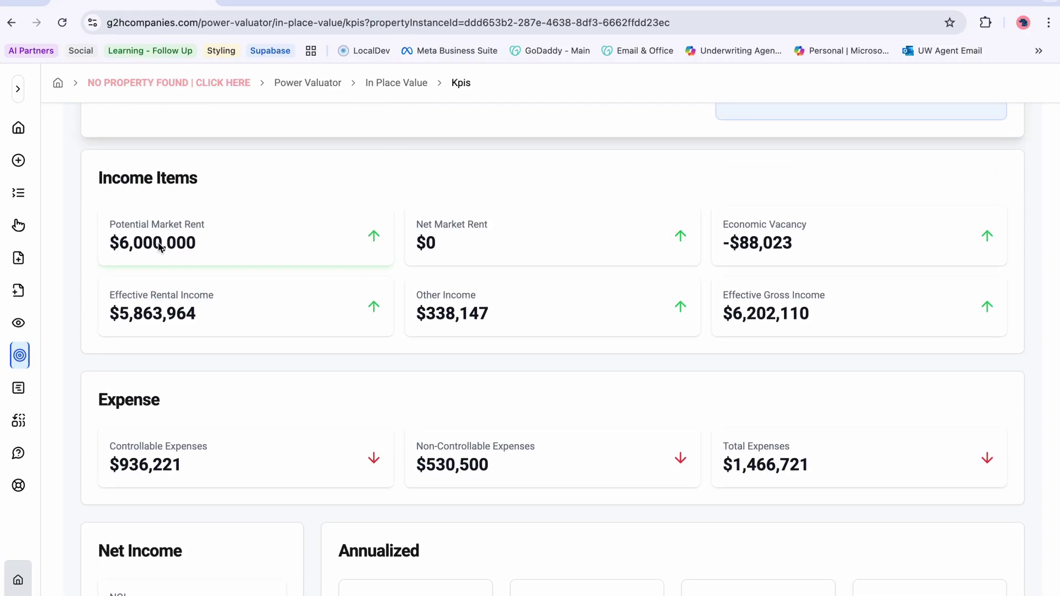
mouse_move(145, 231)
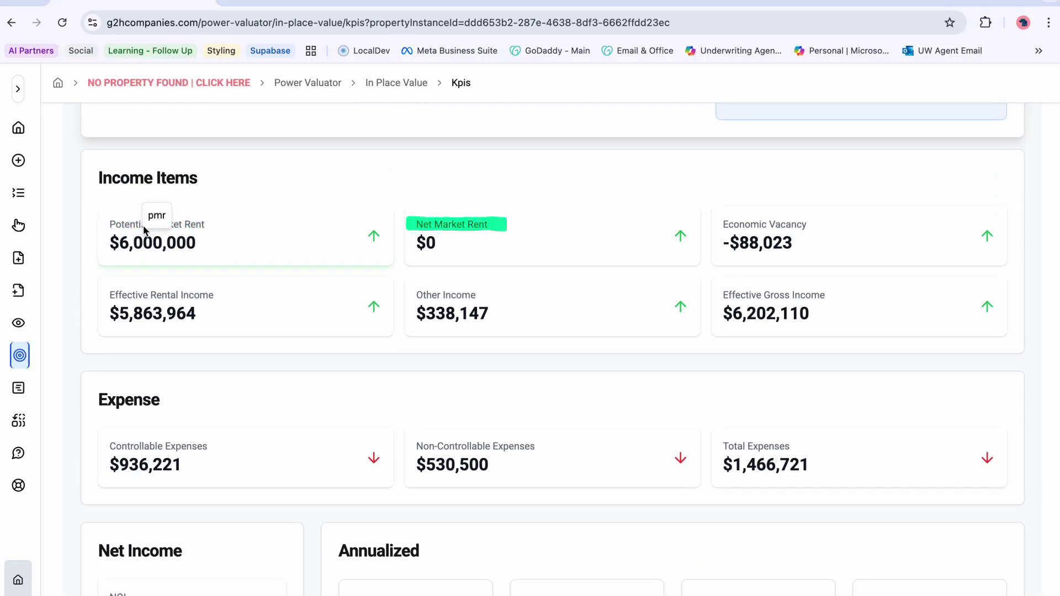
- Compare the annualized effective rental income (ERI) of T9 with that of T1
scroll(681, 307, down, 4)
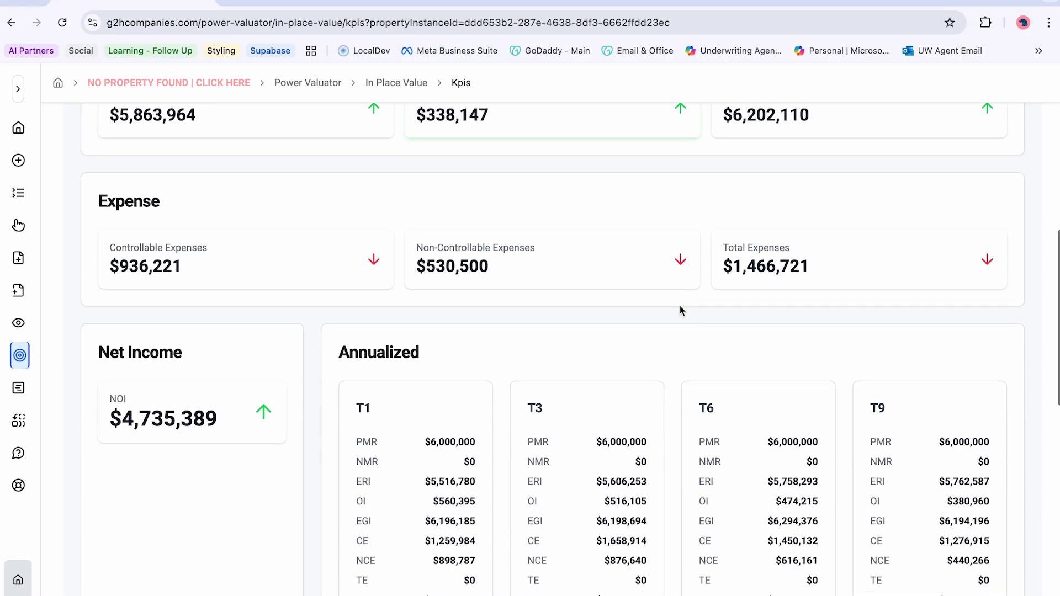
scroll(680, 307, down, 4)
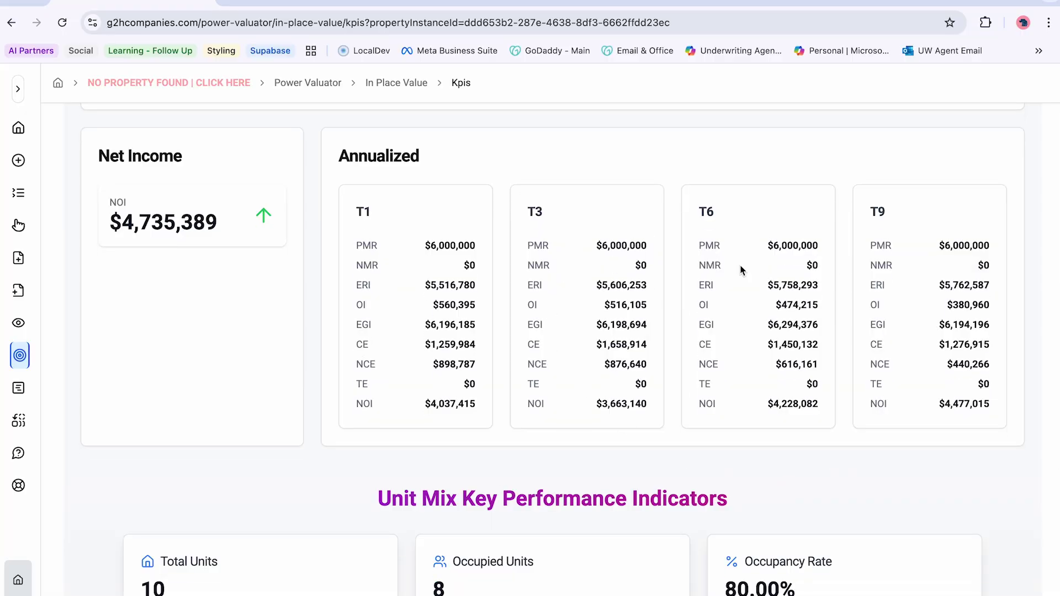
scroll(554, 265, down, 3)
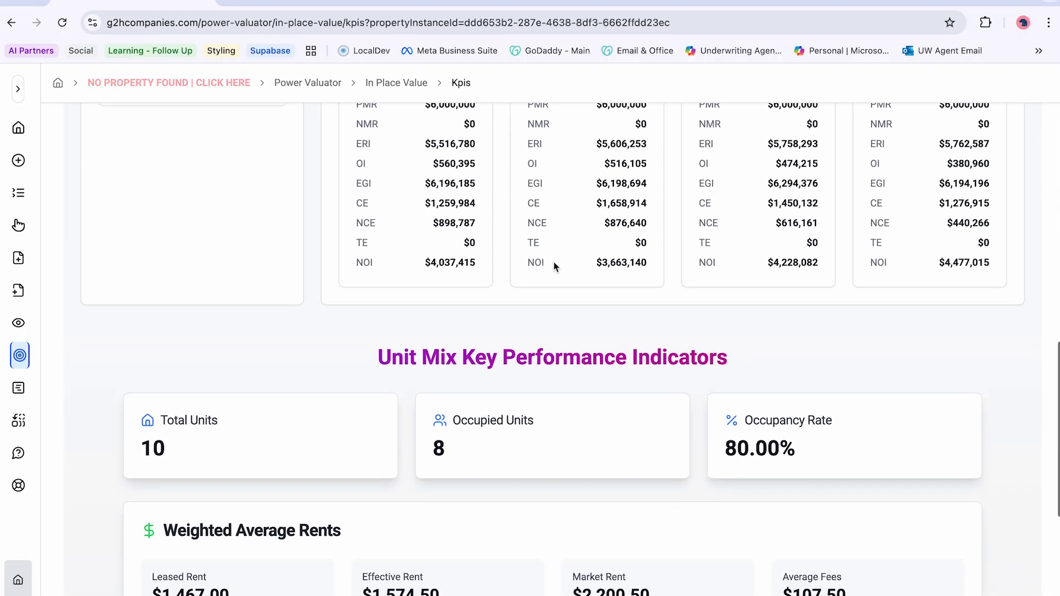
scroll(554, 265, up, 2)
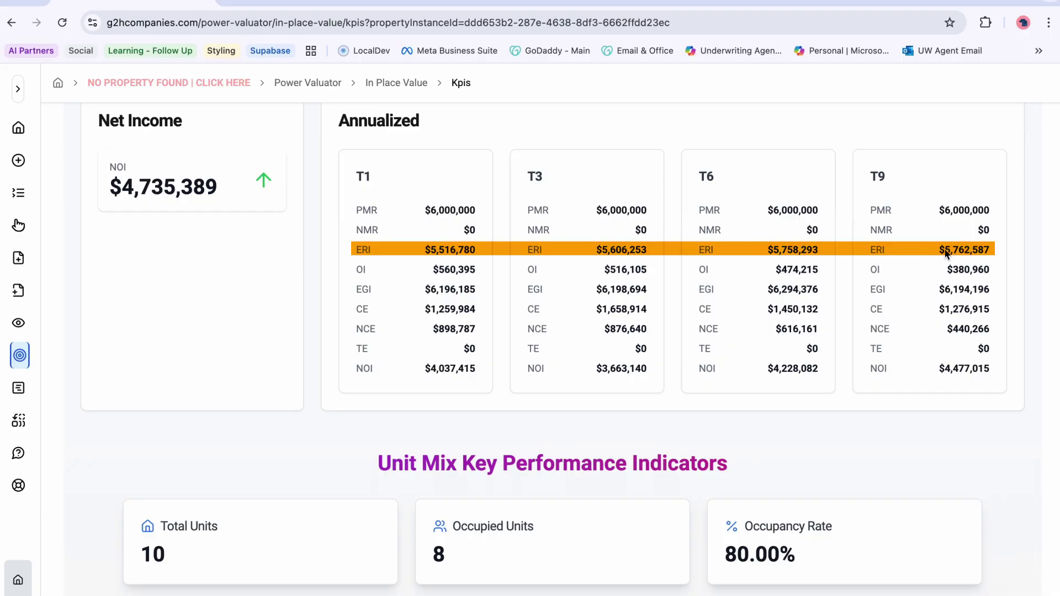
drag(946, 252, 991, 254)
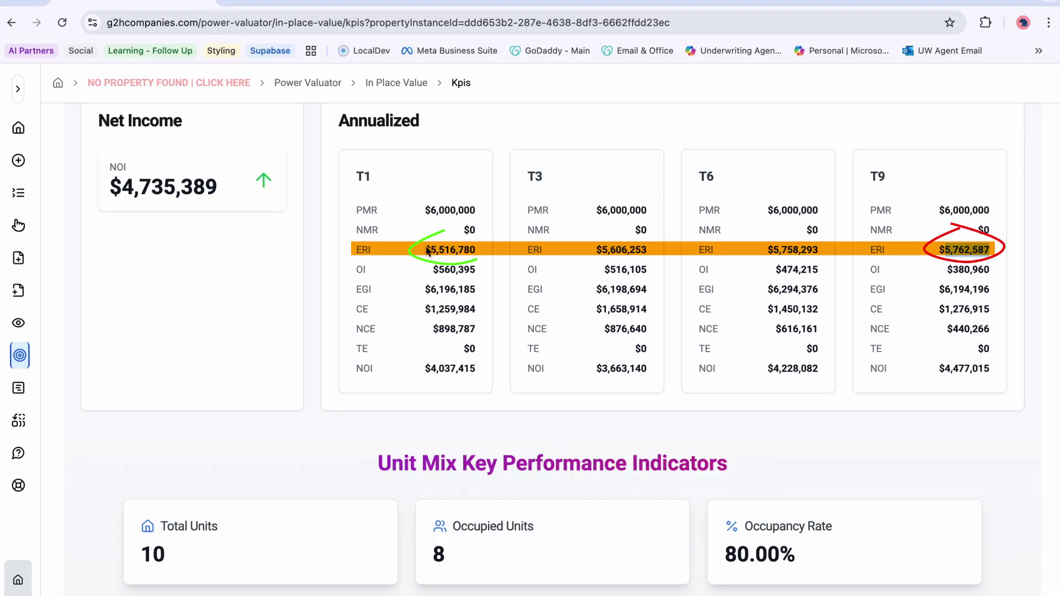
drag(429, 252, 473, 250)
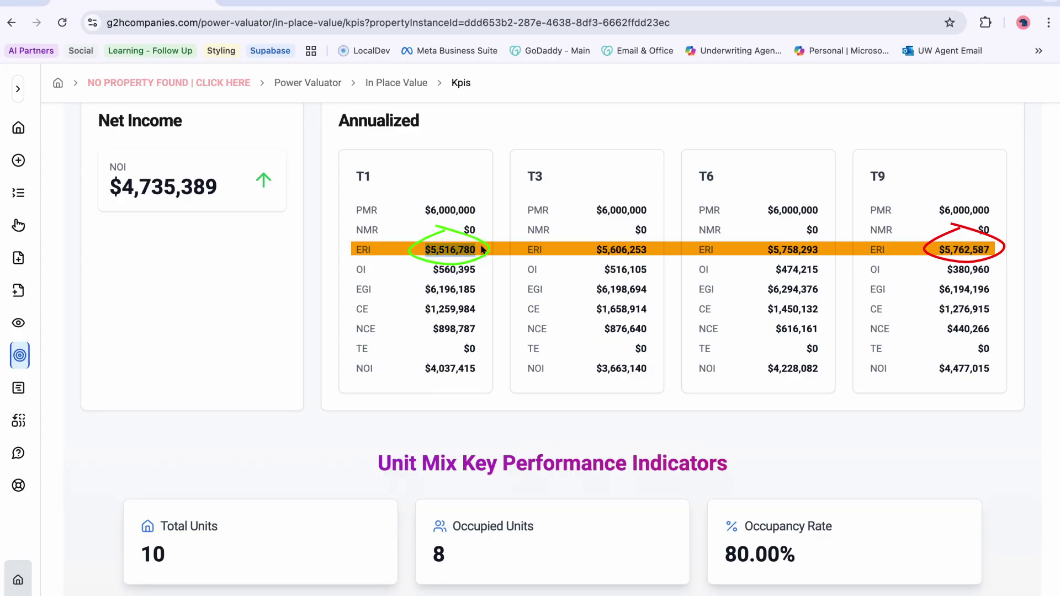
click(447, 253)
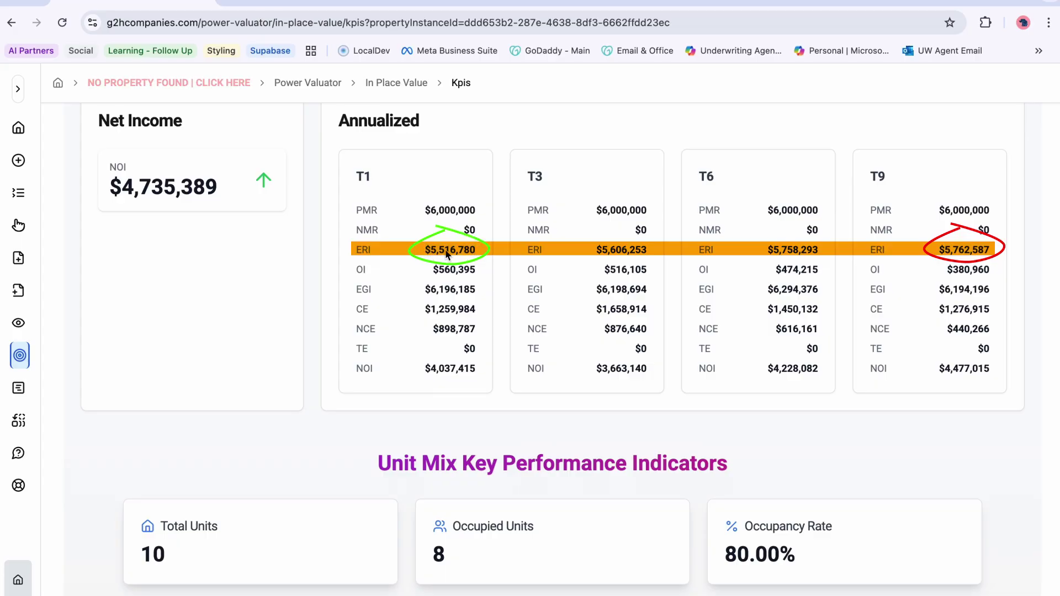
- Review the Unit Mix Key Performance Indicators, including occupancy, weighted average rents and revenue metrics
scroll(446, 253, down, 5)
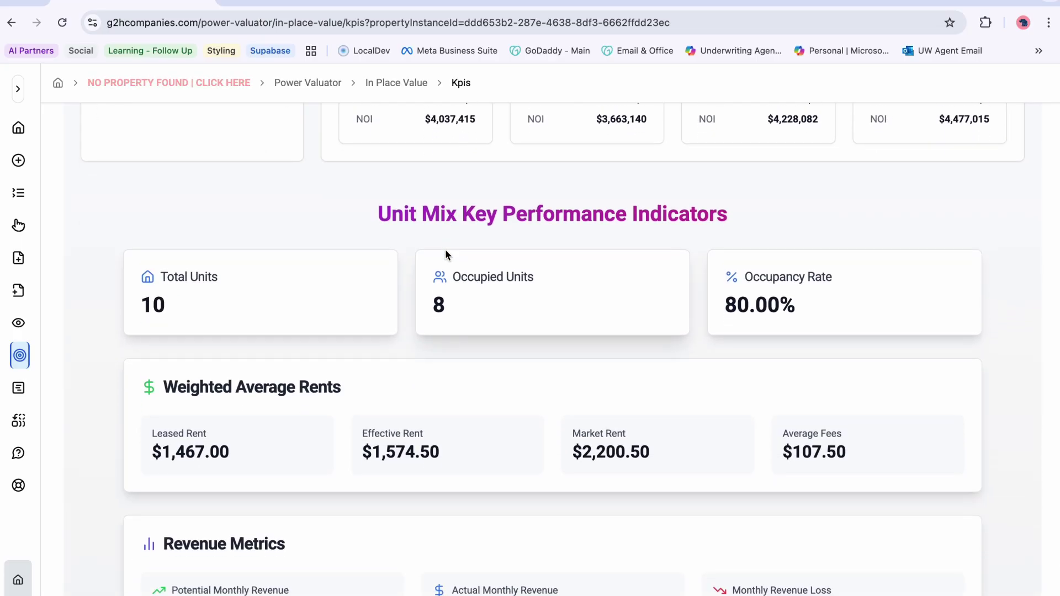
scroll(447, 253, down, 2)
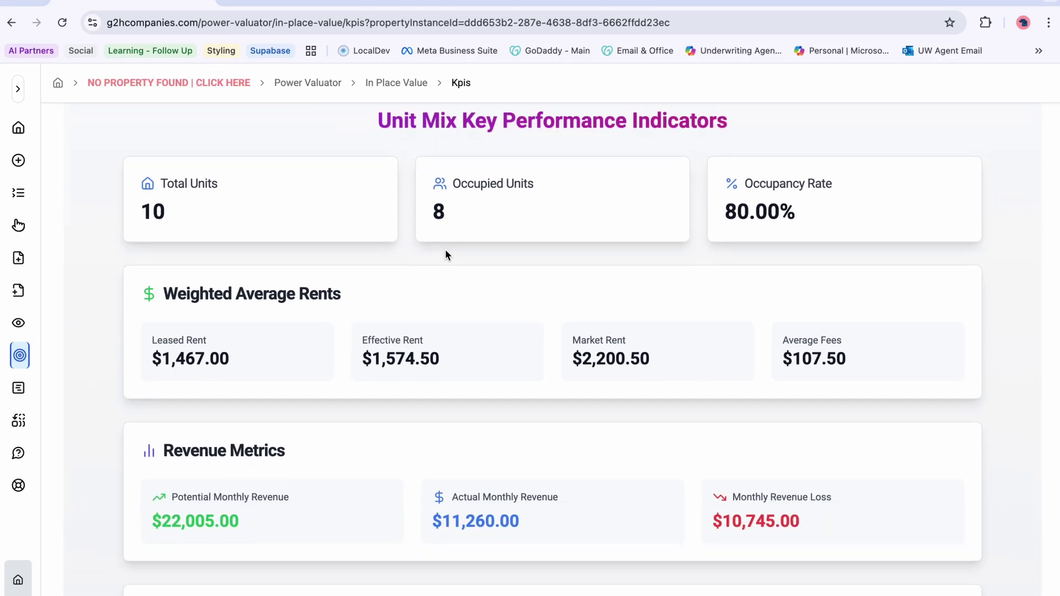
scroll(446, 253, down, 1)
scroll(445, 249, up, 2)
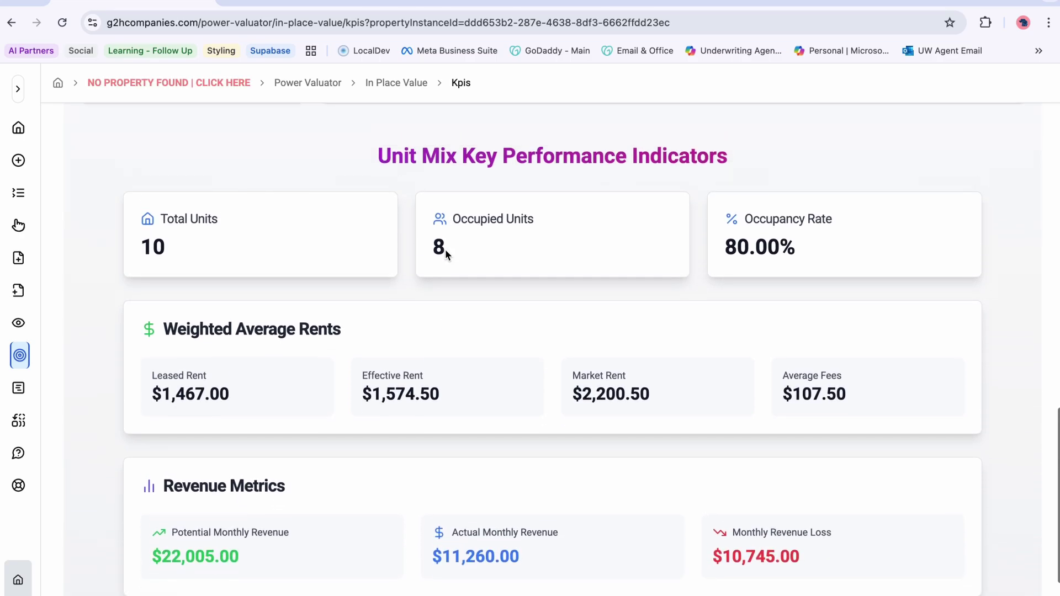
scroll(445, 249, down, 4)
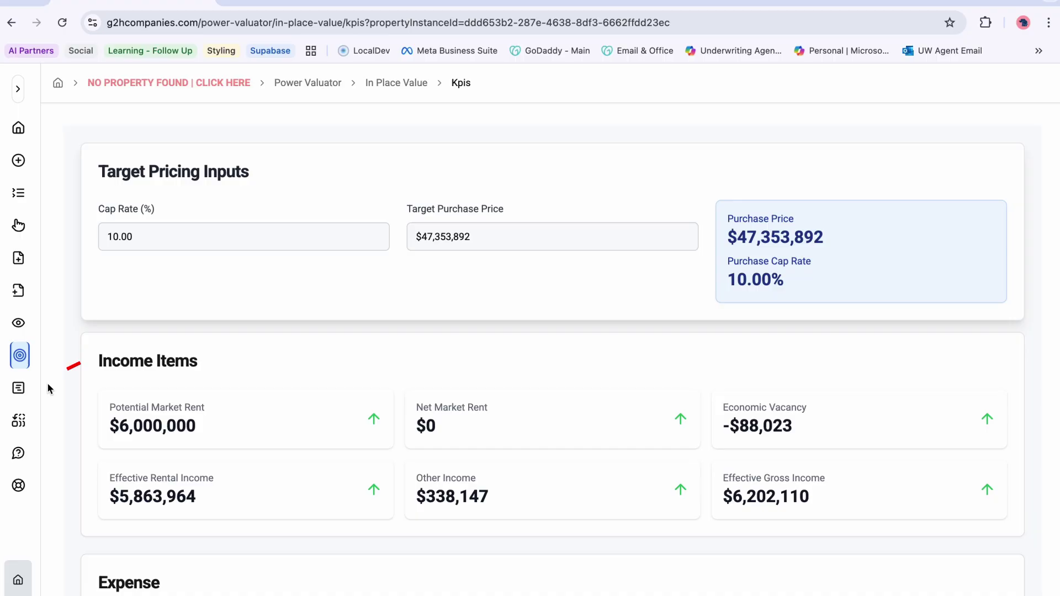
- Open the High Level market analysis dashboard and filter it by ZIP code 32804
click(19, 389)
click(210, 232)
click(200, 284)
click(271, 236)
click(272, 285)
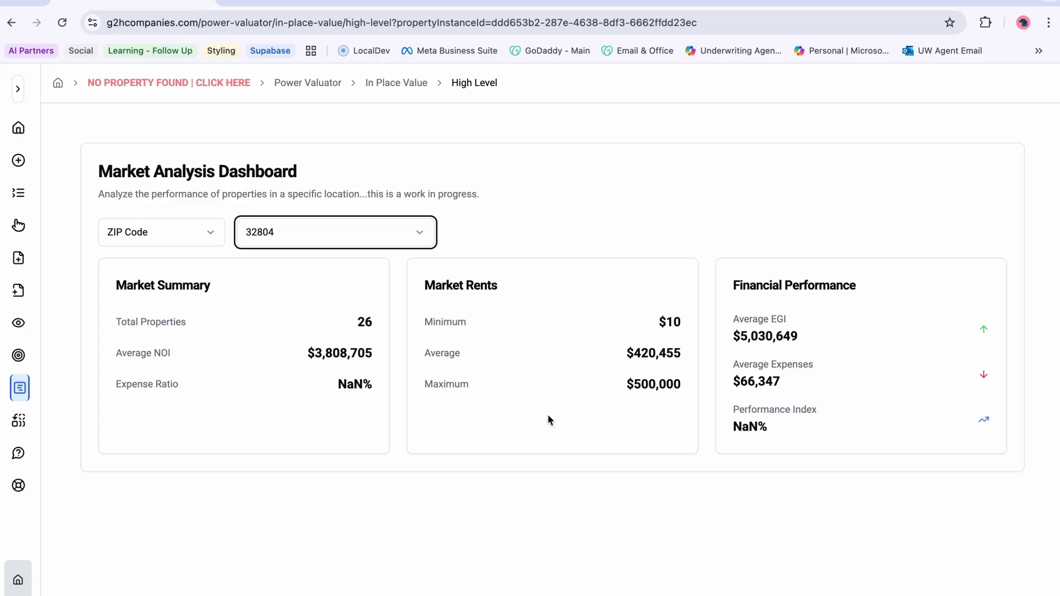
- Open the Adjusted Value page and set the potential market rent, loss to lease and vacancy adjustments to T3
click(19, 421)
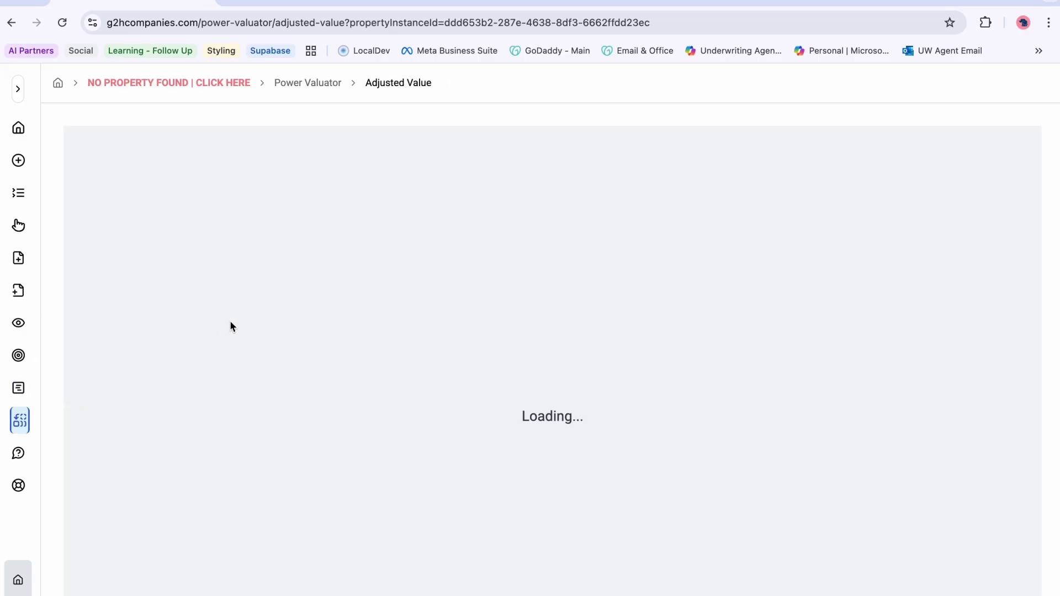
scroll(649, 244, down, 3)
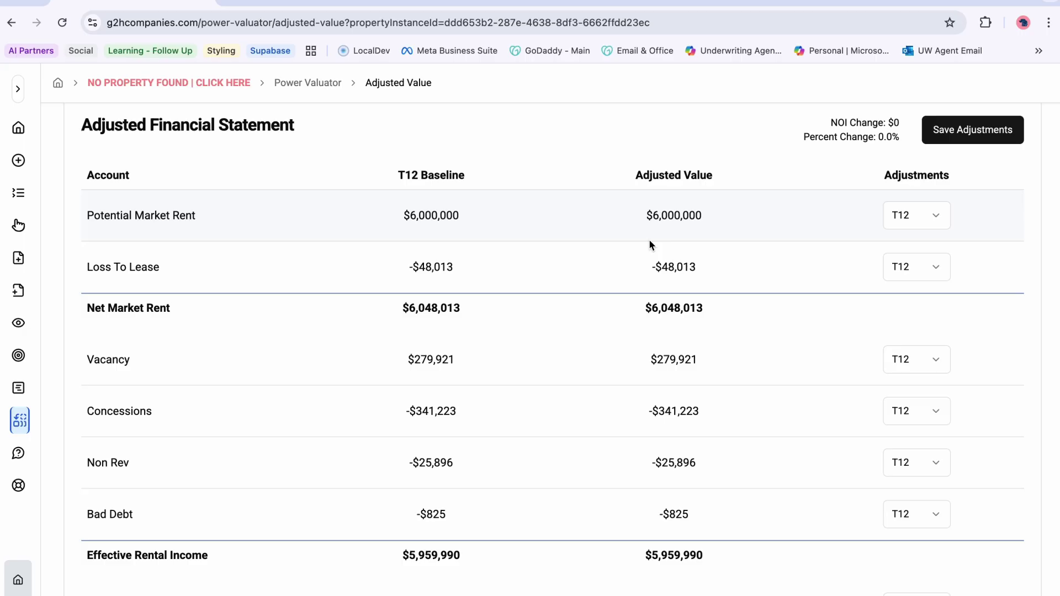
click(931, 276)
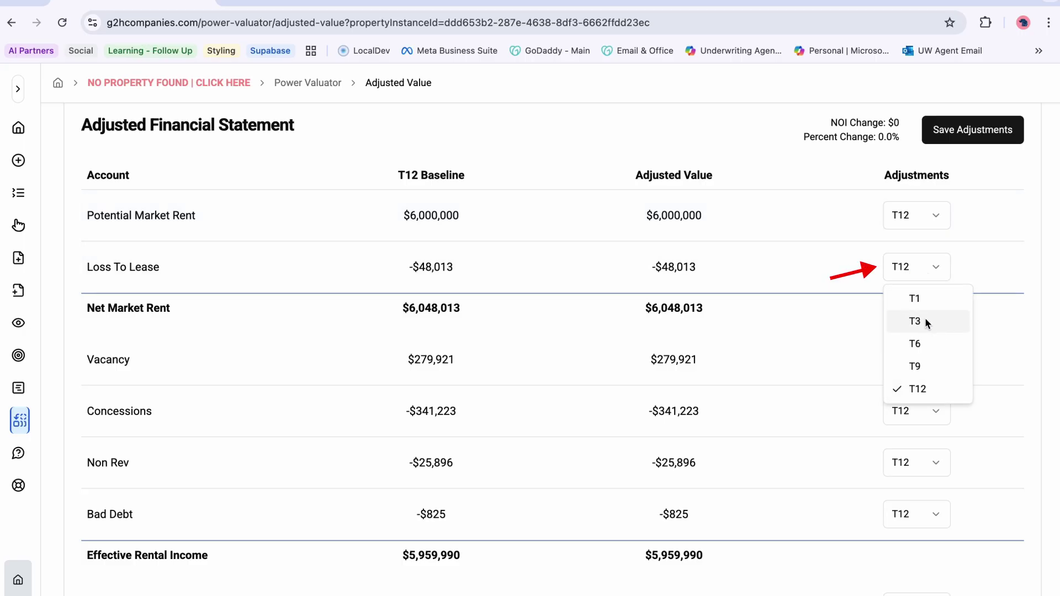
click(925, 335)
scroll(923, 342, down, 1)
click(917, 330)
click(922, 401)
click(912, 327)
click(914, 380)
- Set the concessions, non rev and bad debt adjustments to T3
click(907, 381)
click(909, 432)
click(910, 430)
click(905, 480)
scroll(909, 481, down, 3)
click(907, 350)
click(907, 396)
- Set the other income, utility reimbursements and cable internet income adjustments to T3
scroll(861, 293, down, 2)
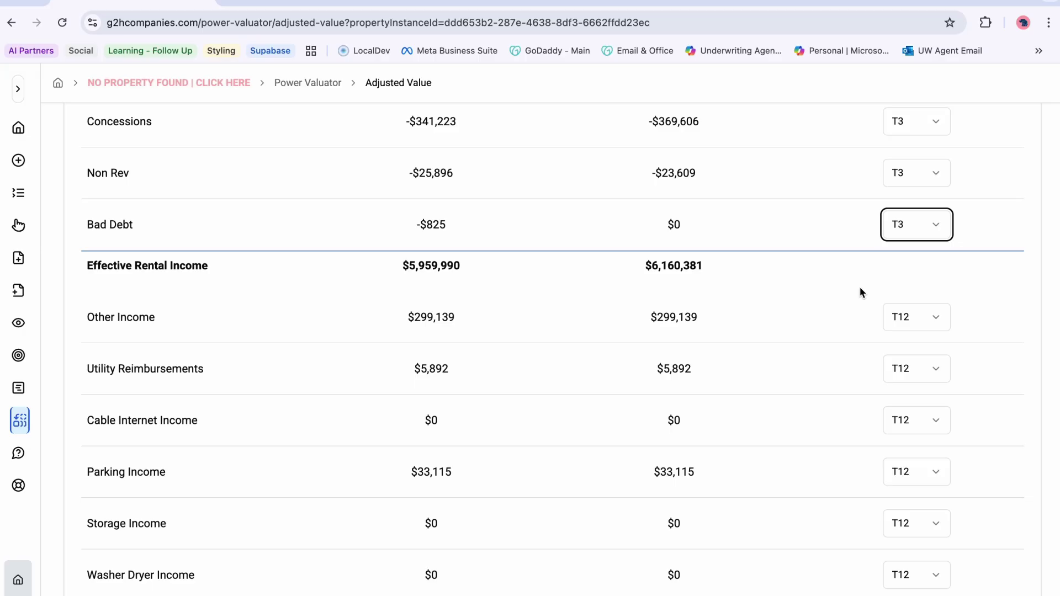
scroll(860, 292, down, 1)
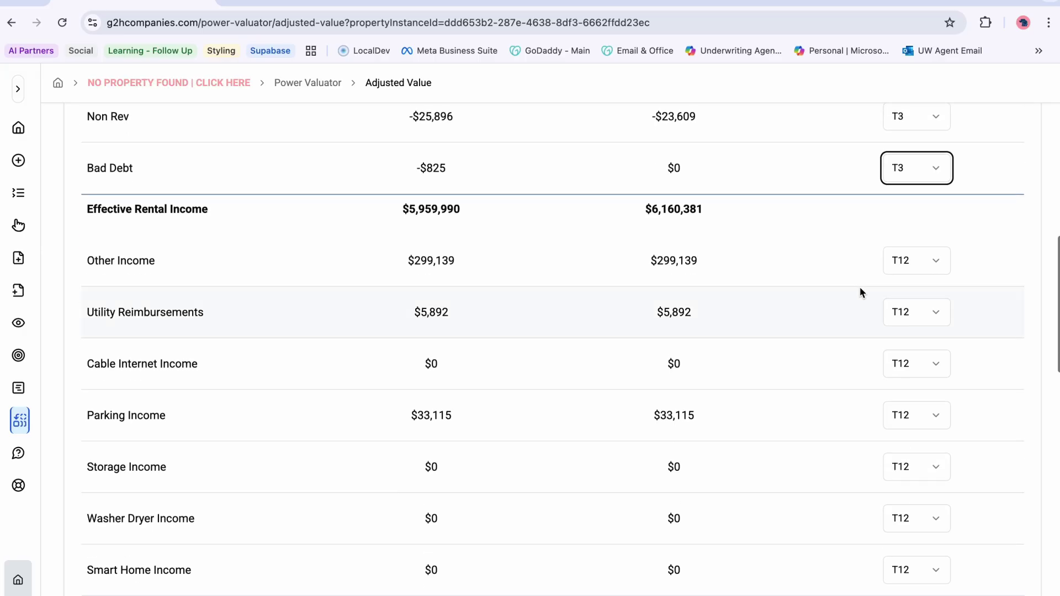
click(902, 267)
click(915, 315)
click(916, 313)
click(916, 366)
click(919, 363)
click(919, 418)
- Set the parking, storage and smart home income adjustments to T3
scroll(920, 416, down, 1)
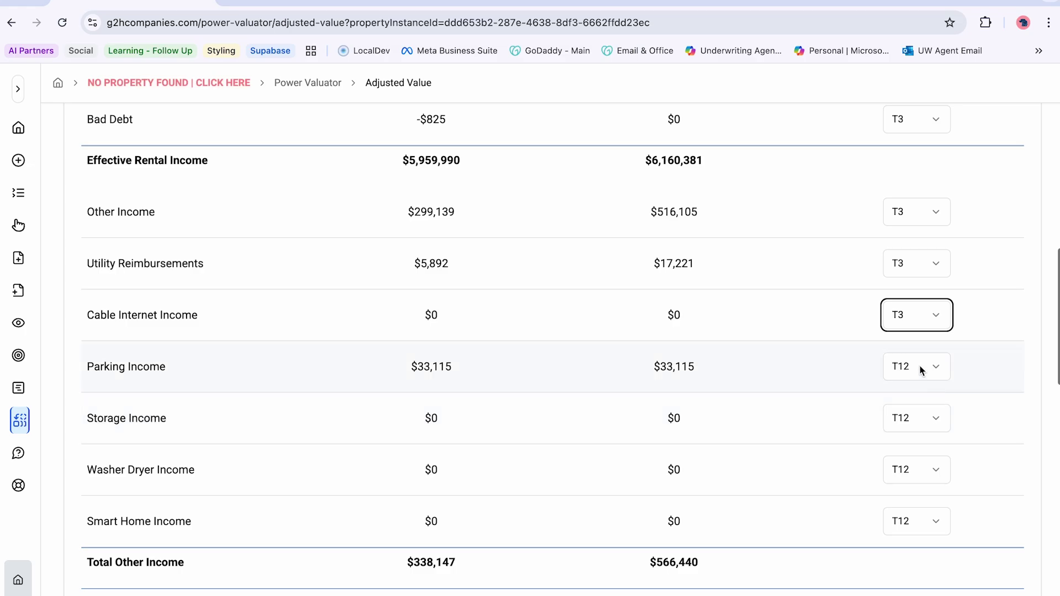
click(920, 367)
click(920, 420)
click(919, 418)
click(915, 471)
click(913, 521)
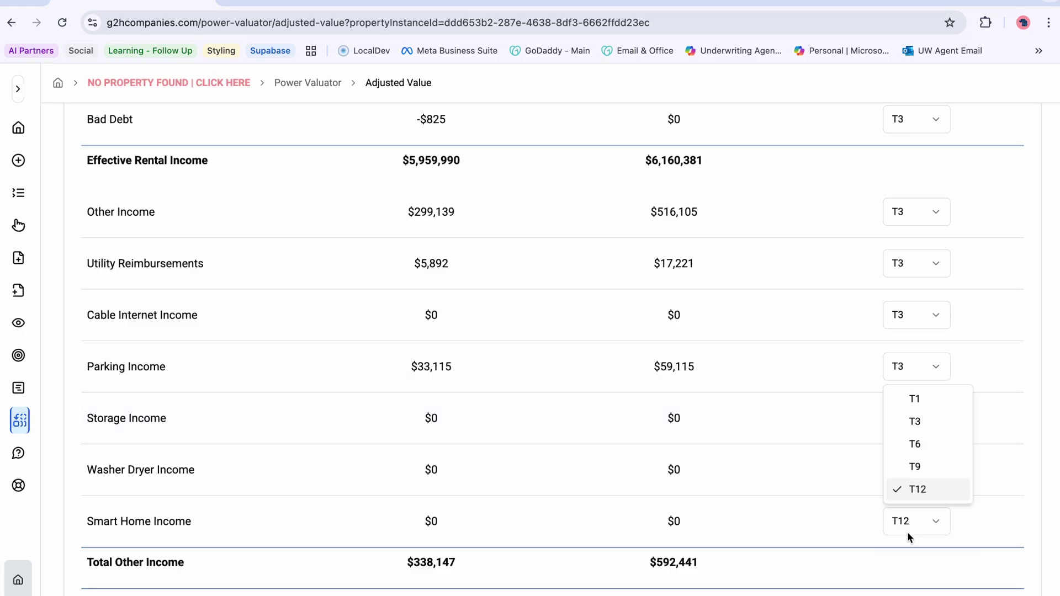
click(915, 421)
- Review the expense accounts and the NOI change and percent change of the adjusted financial statement
scroll(913, 436, down, 12)
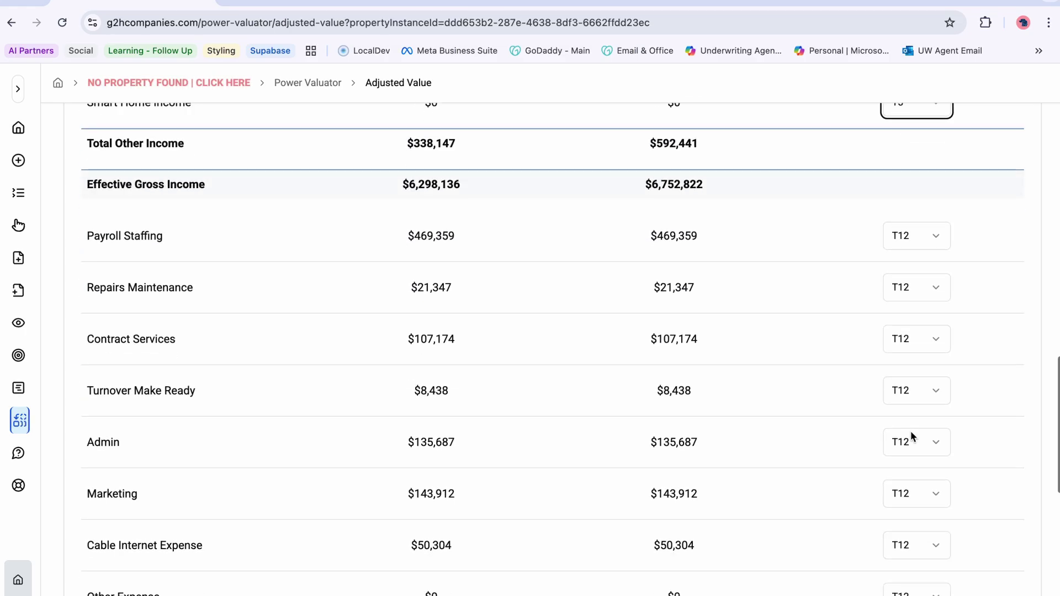
scroll(912, 437, up, 15)
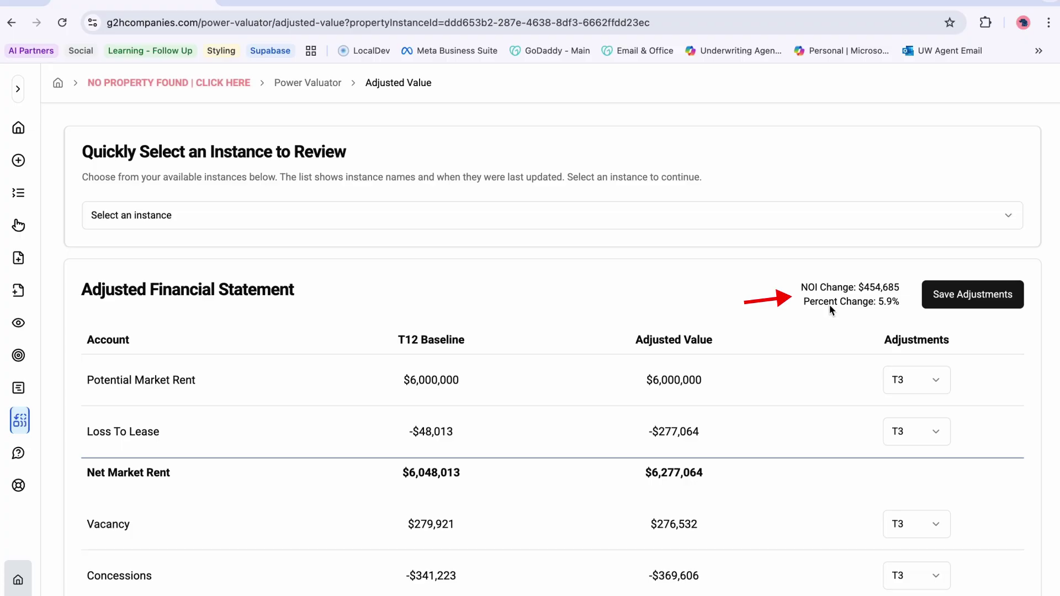
drag(816, 303, 903, 299)
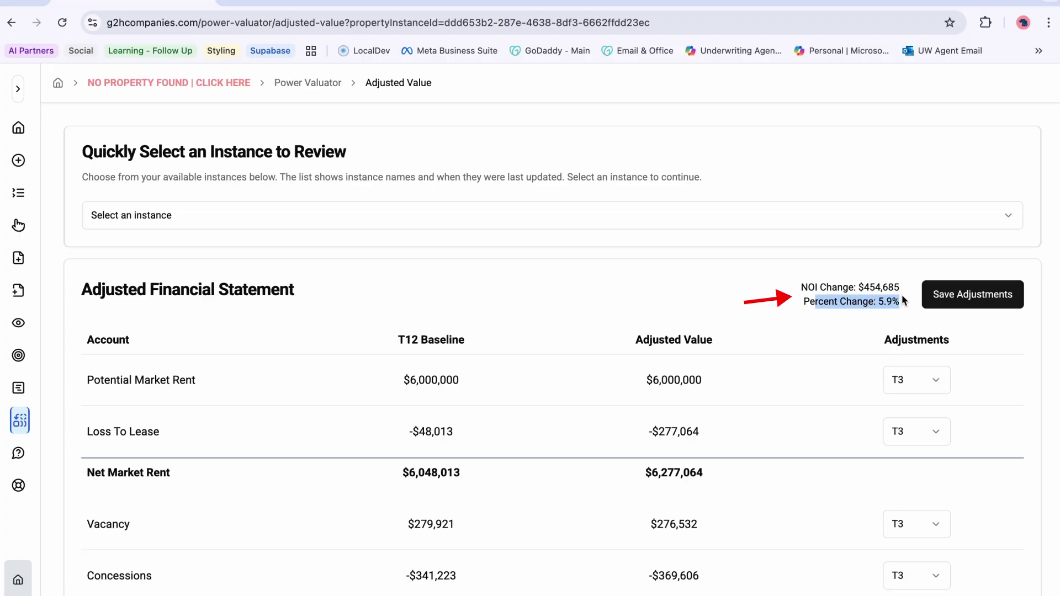
click(875, 311)
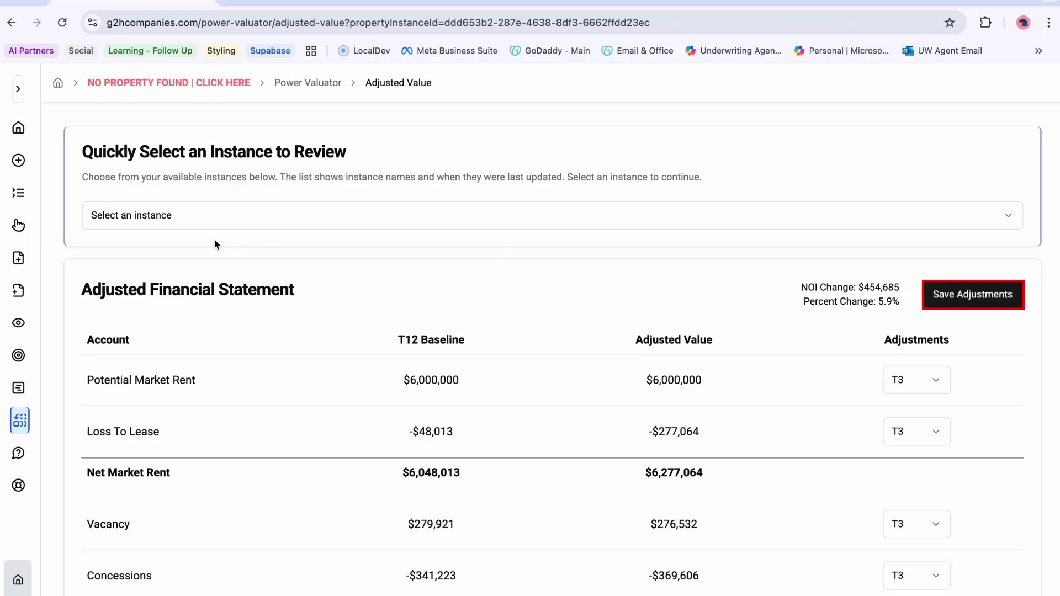
- View the guide on adding a property, and open the live chat on the Support page
click(21, 453)
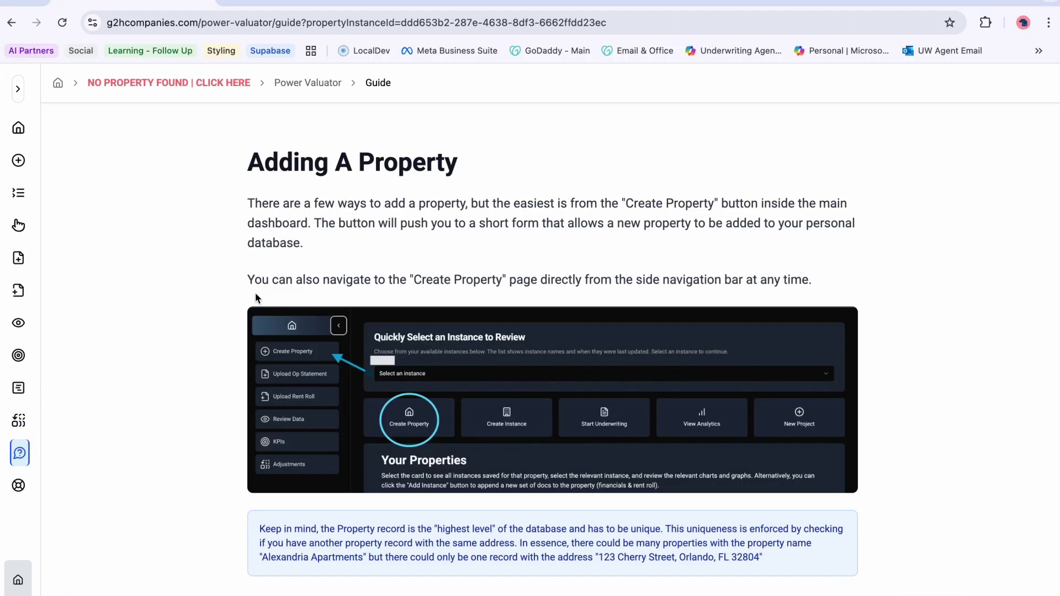
click(19, 485)
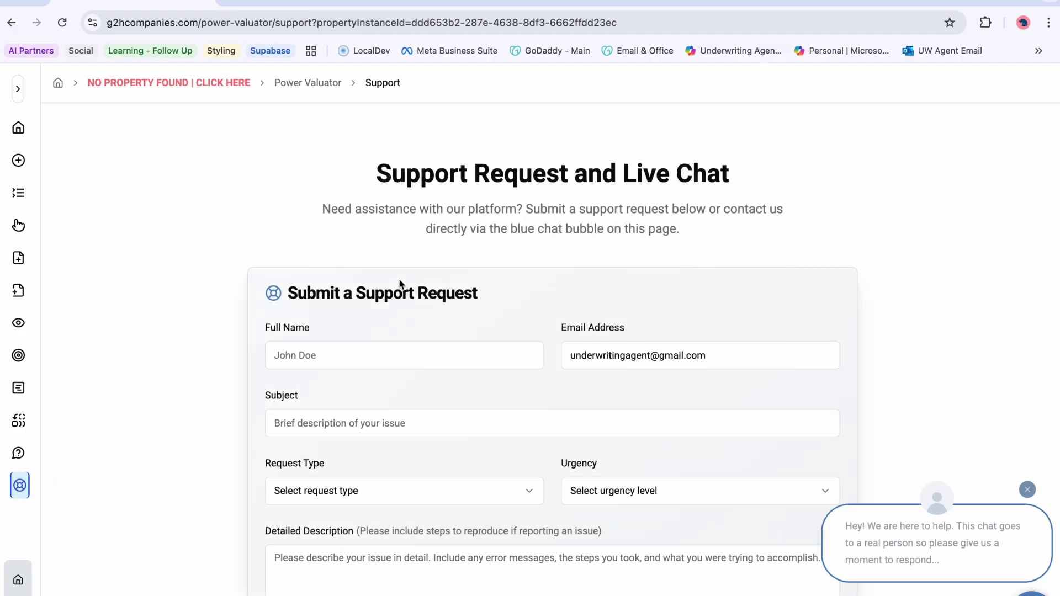
scroll(593, 351, down, 3)
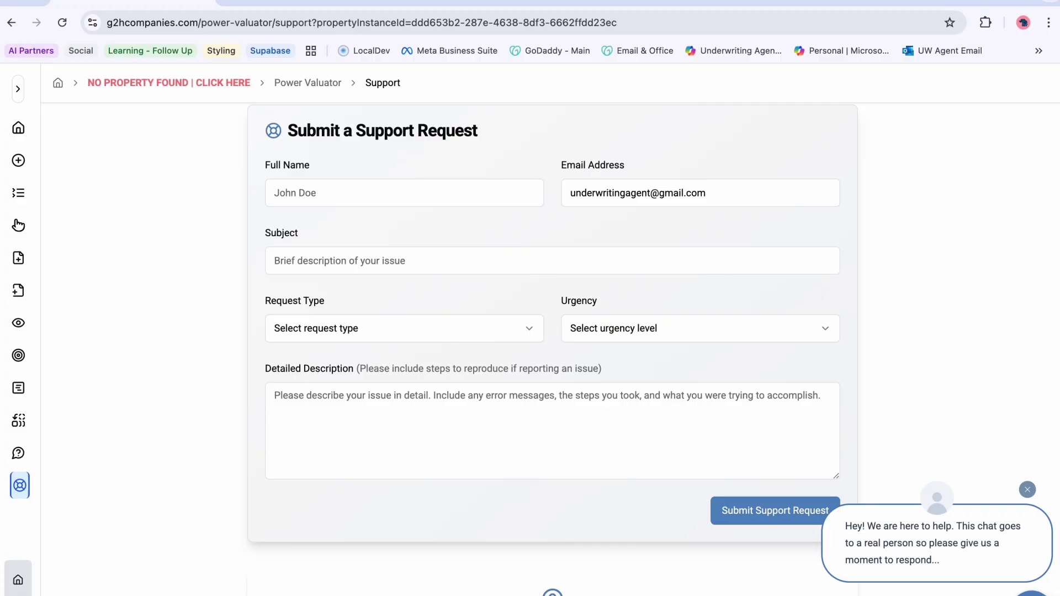
click(917, 544)
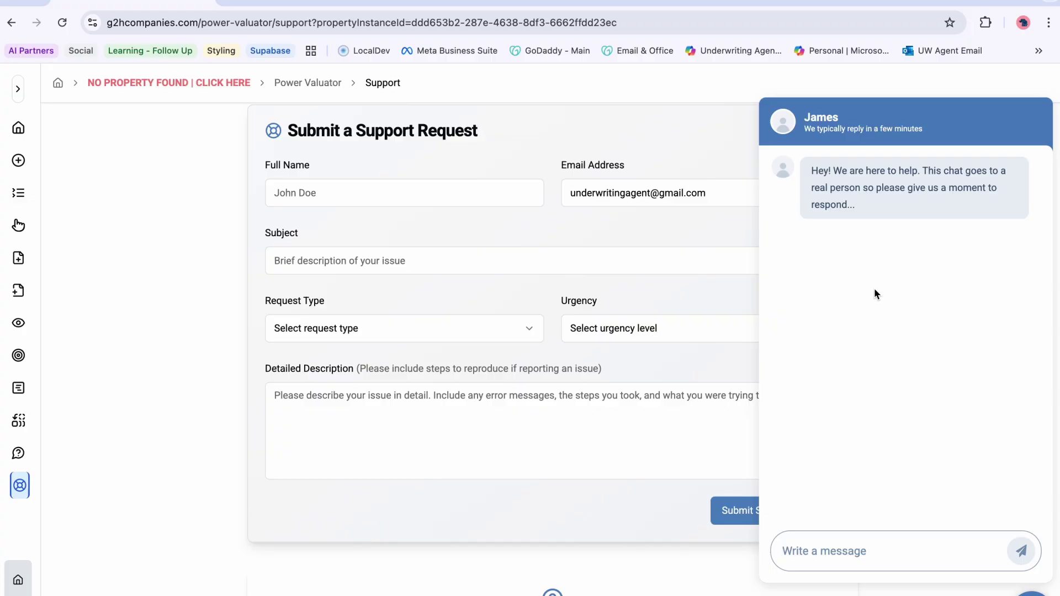